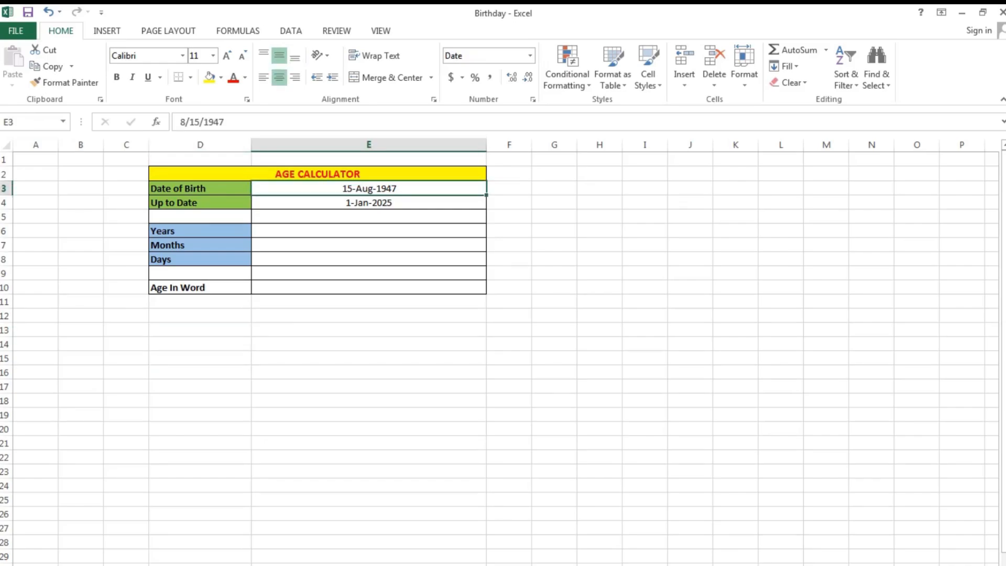
click(368, 203)
click(368, 189)
click(368, 203)
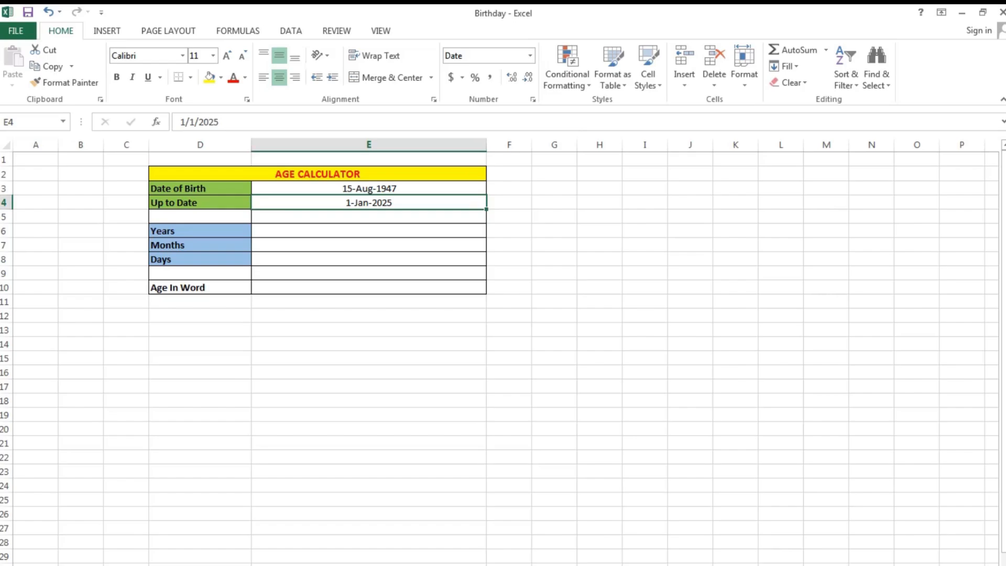
key(Down)
key(Down)
key(Down)
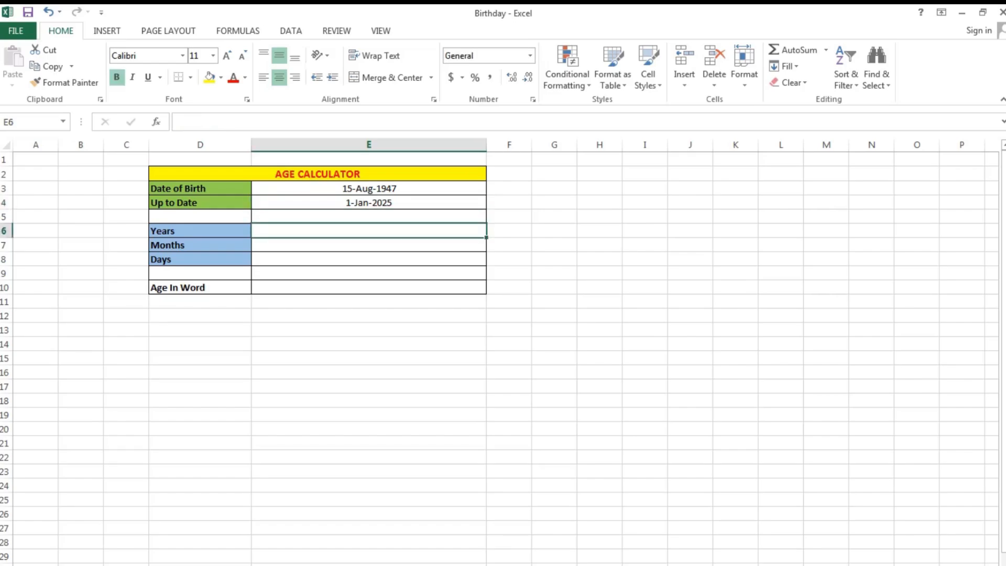
key(Down)
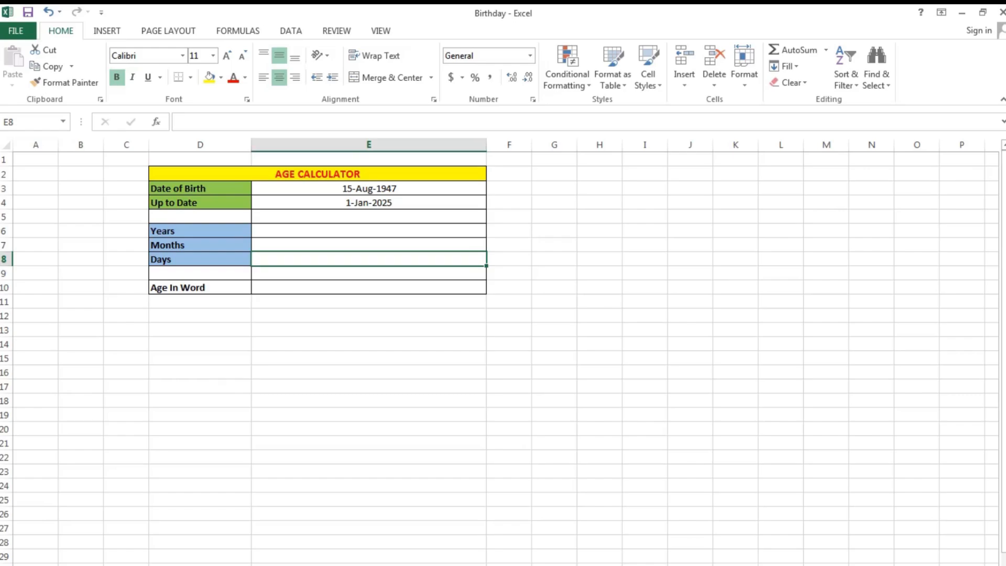
Calculate the completed years in cell E6 with the formula =DATEDIF(E3,E4,"y")
click(368, 232)
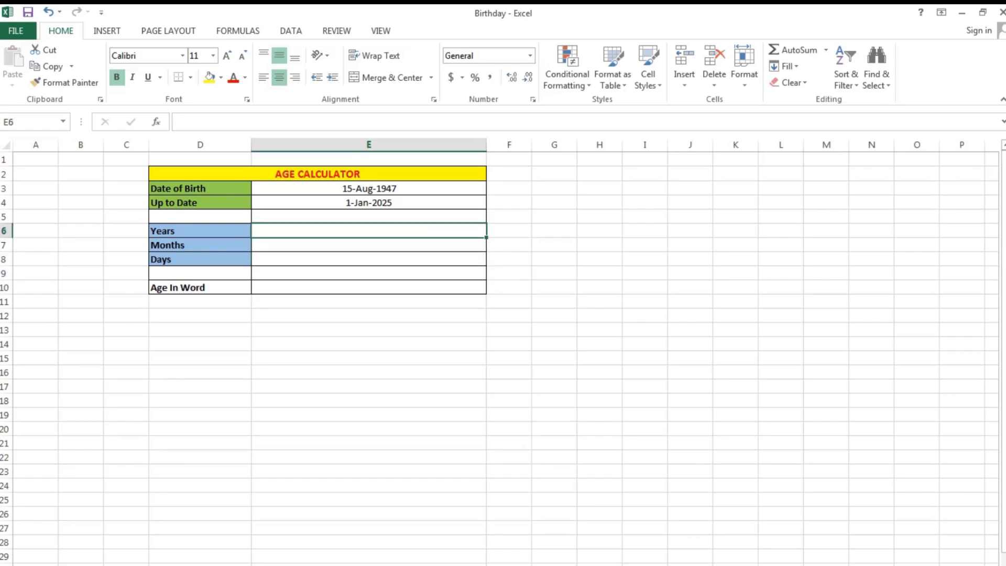
text(=)
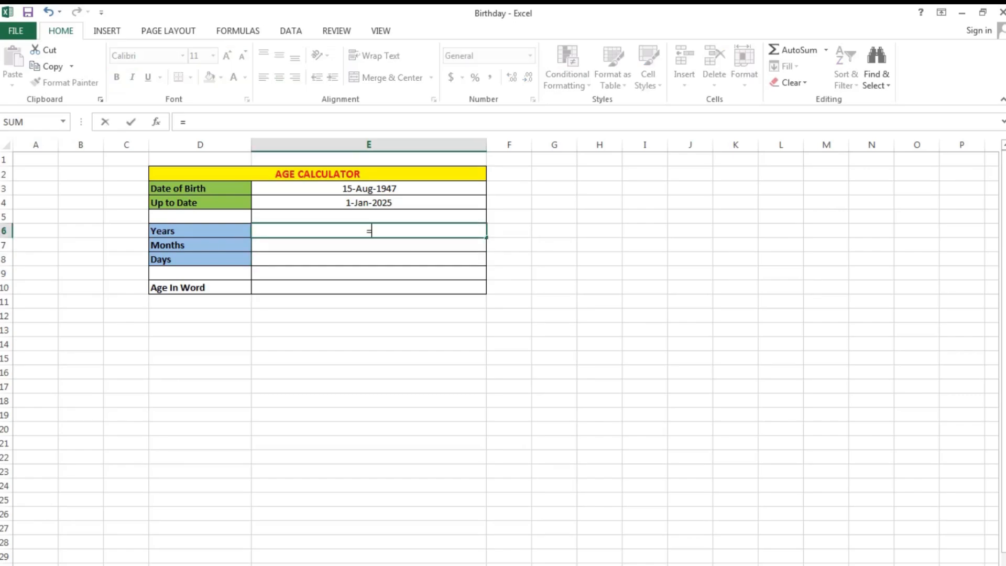
text(dat)
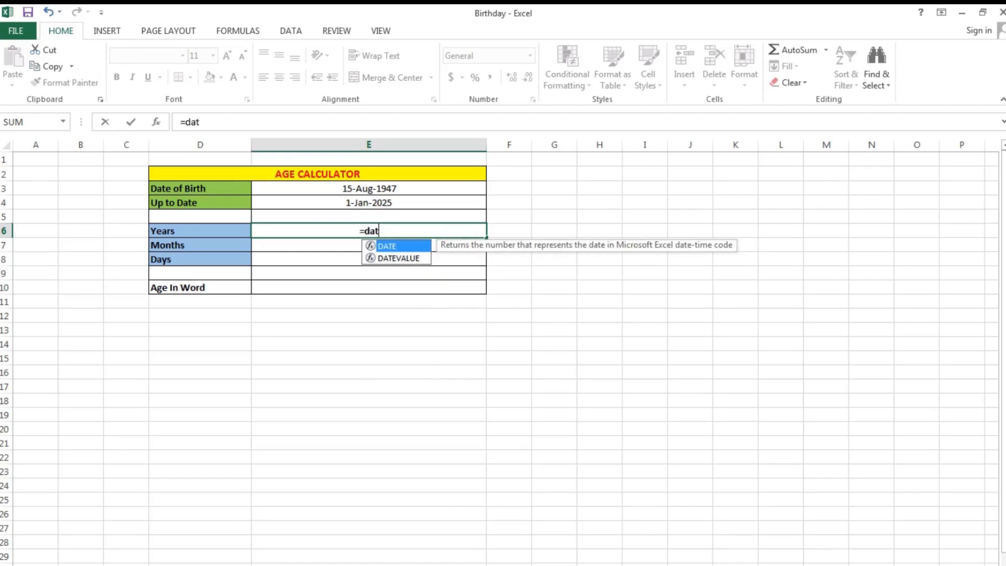
text(edi)
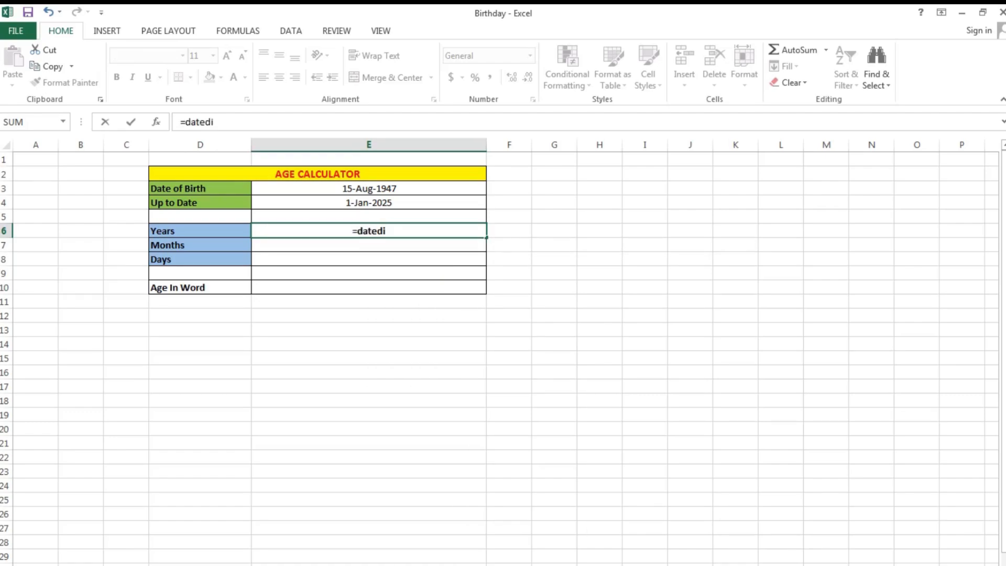
text(f()
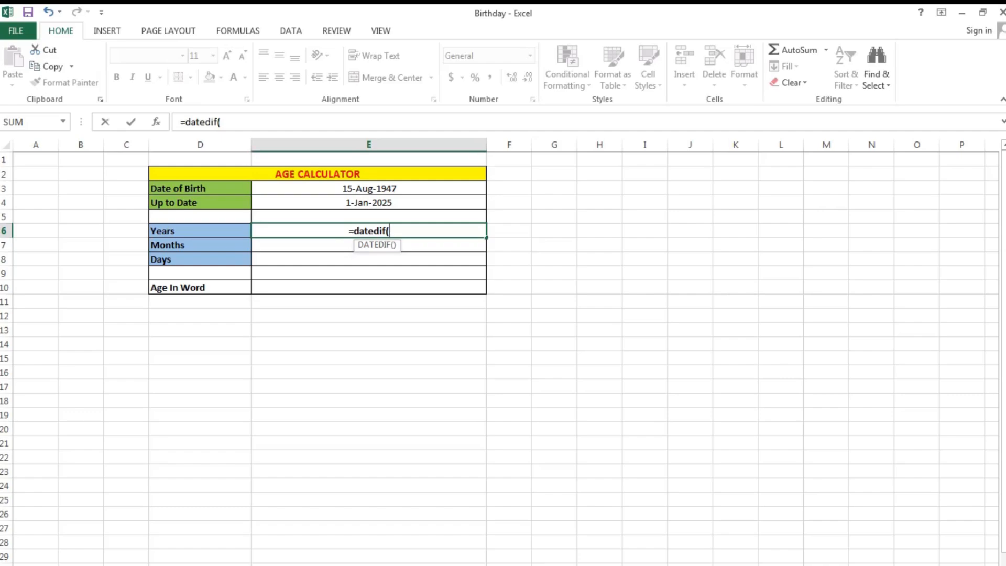
click(368, 188)
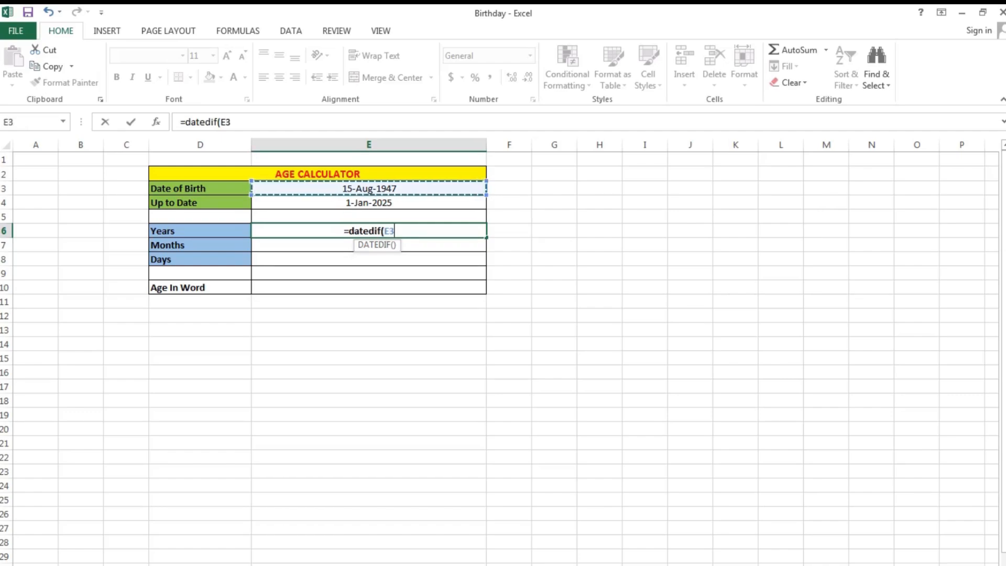
text(,)
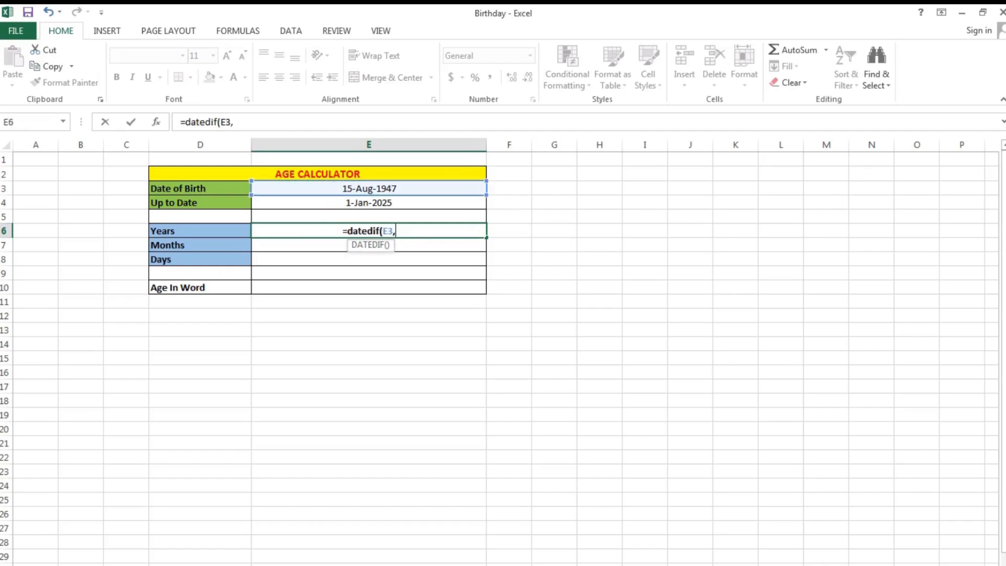
click(368, 203)
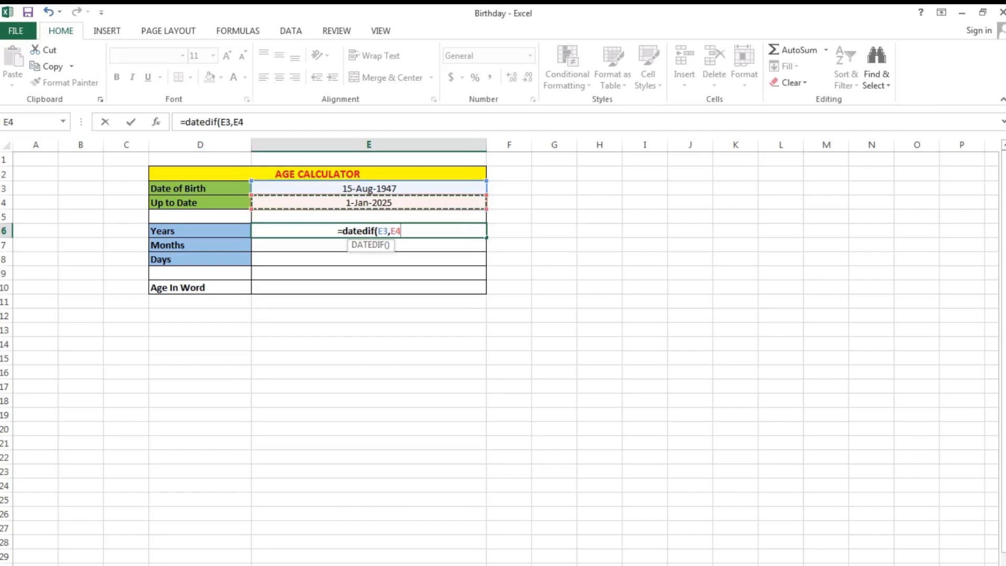
text(,)
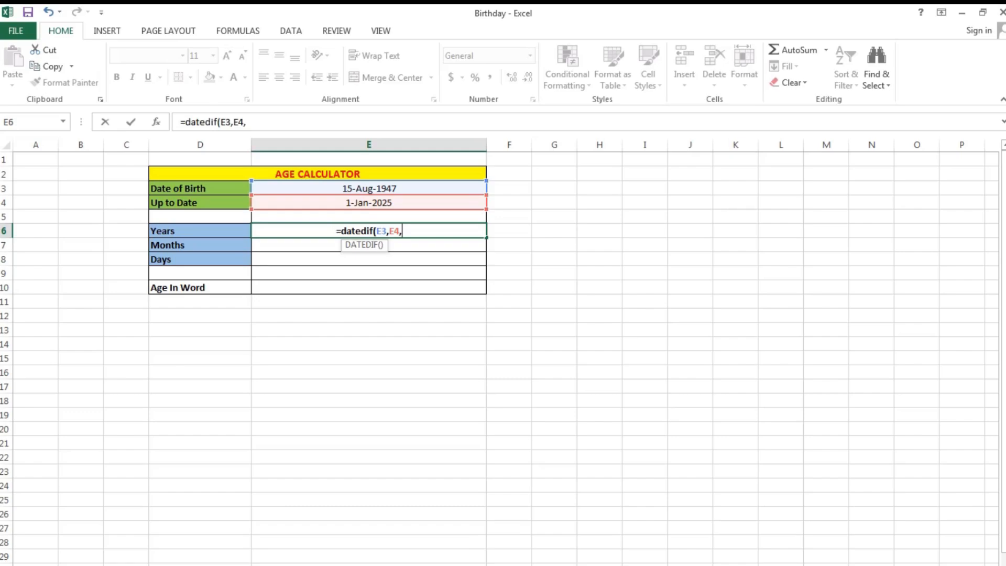
text(")
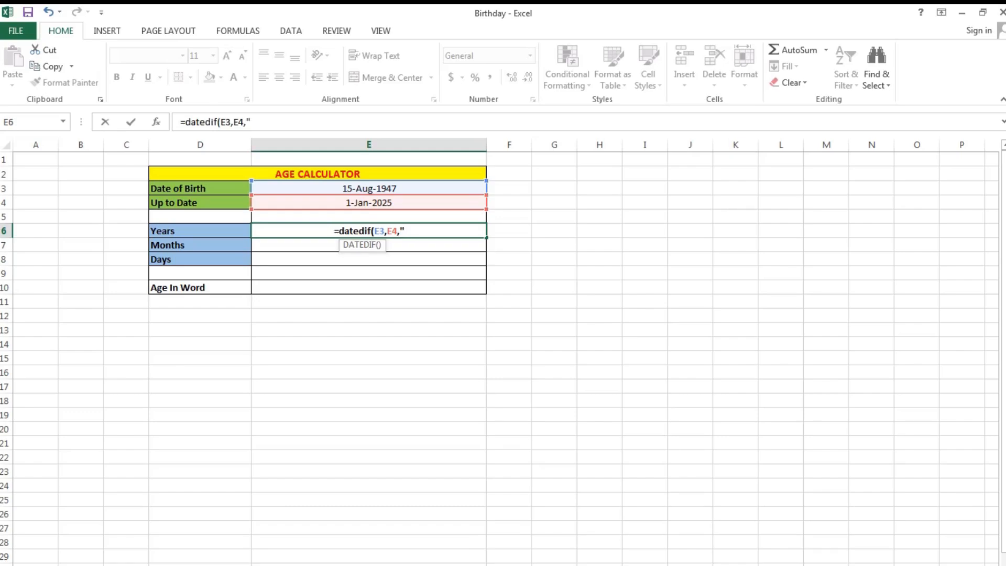
text(y)
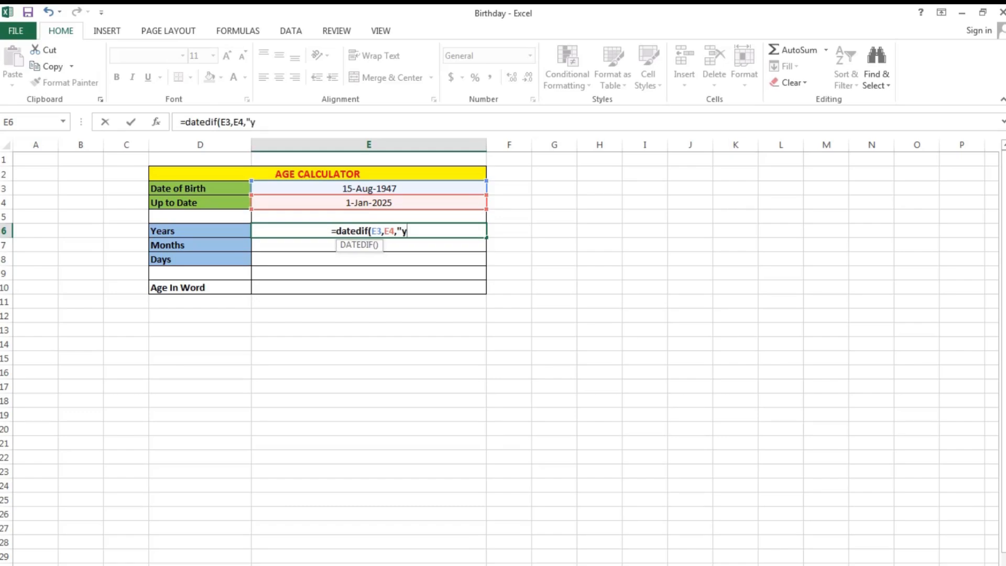
text("))
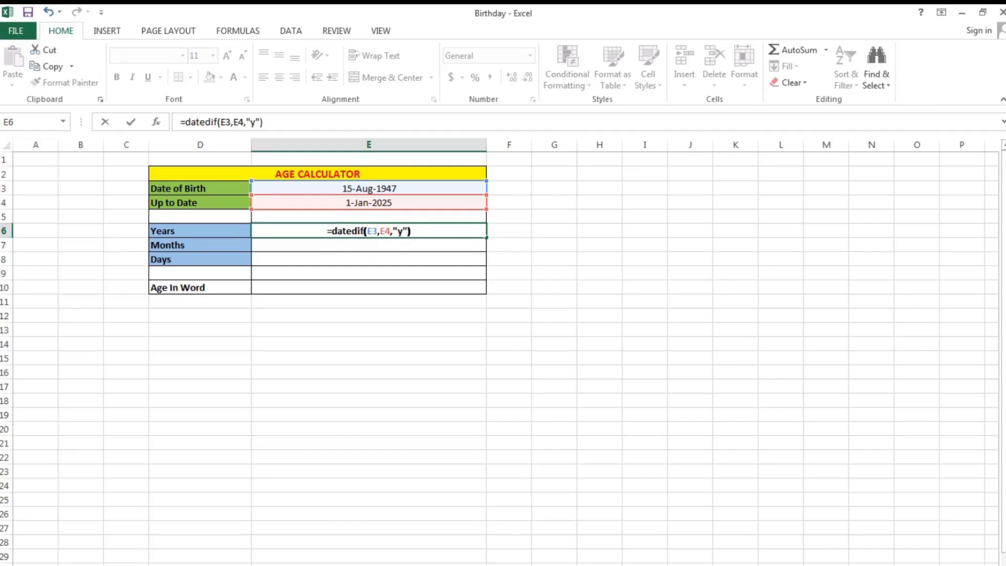
key(Return)
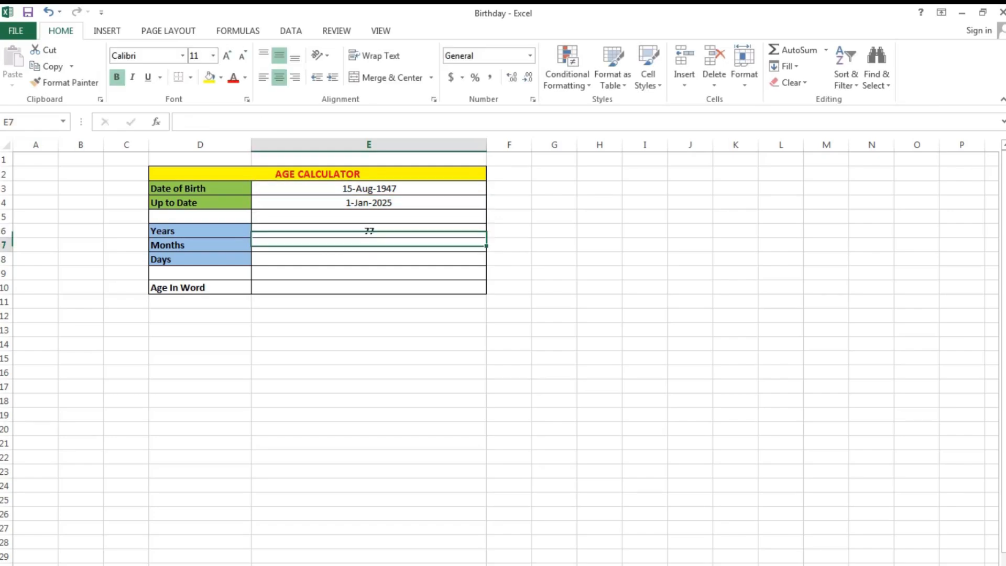
click(369, 231)
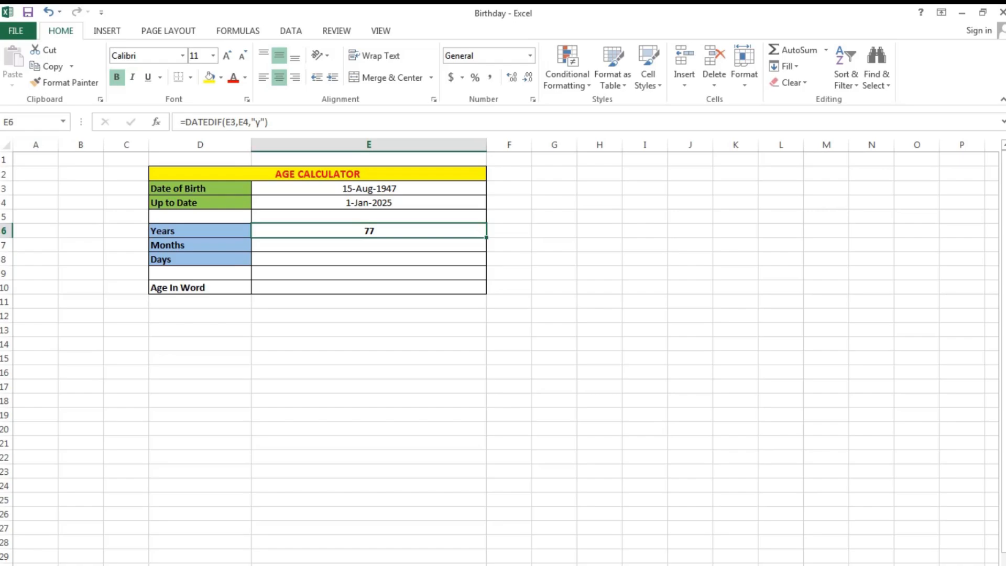
Calculate the remaining months beyond full years in cell E7 with the formula =DATEDIF(E3,E4,"ym")
click(368, 245)
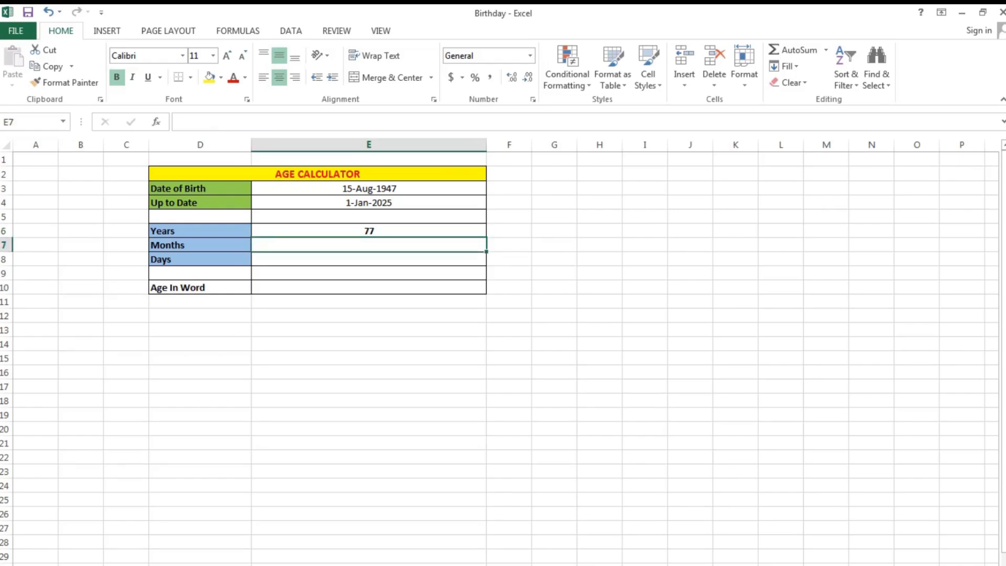
text(=)
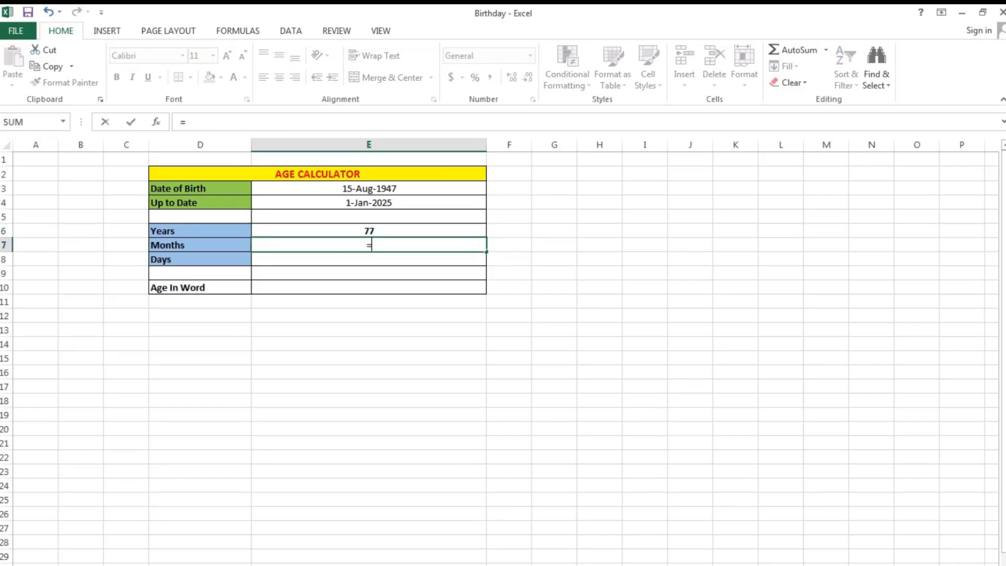
text(date)
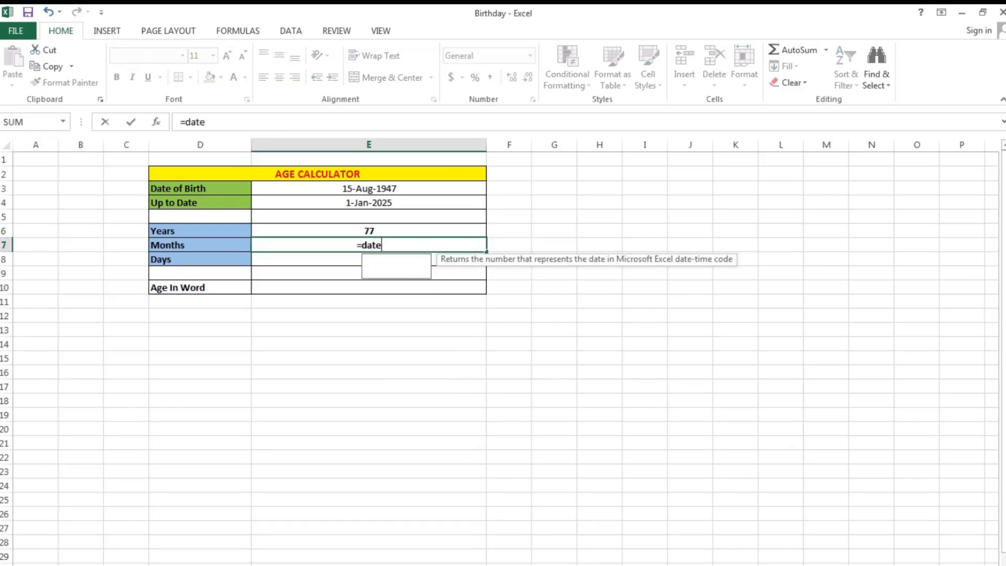
text(dif()
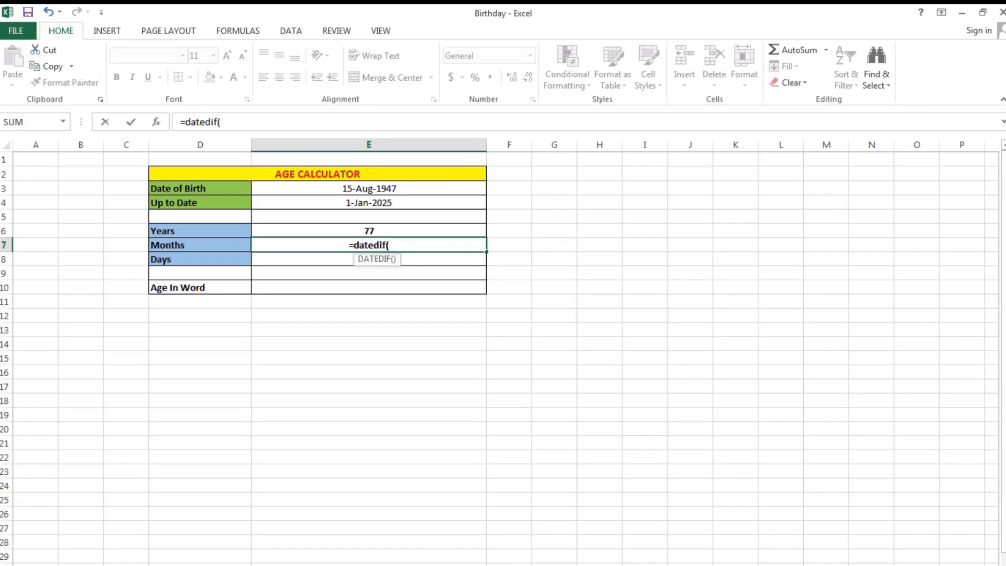
click(369, 189)
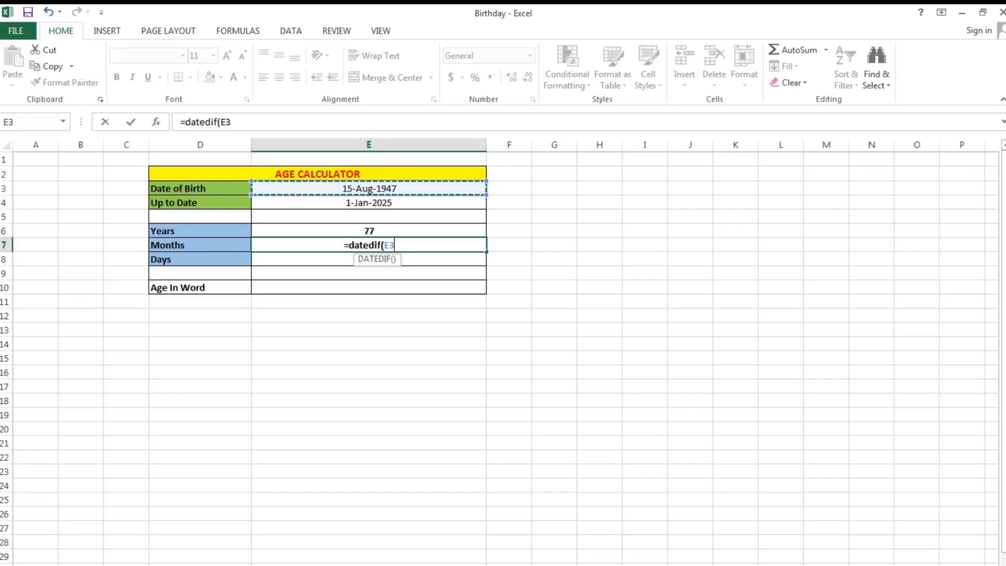
text(,)
click(369, 203)
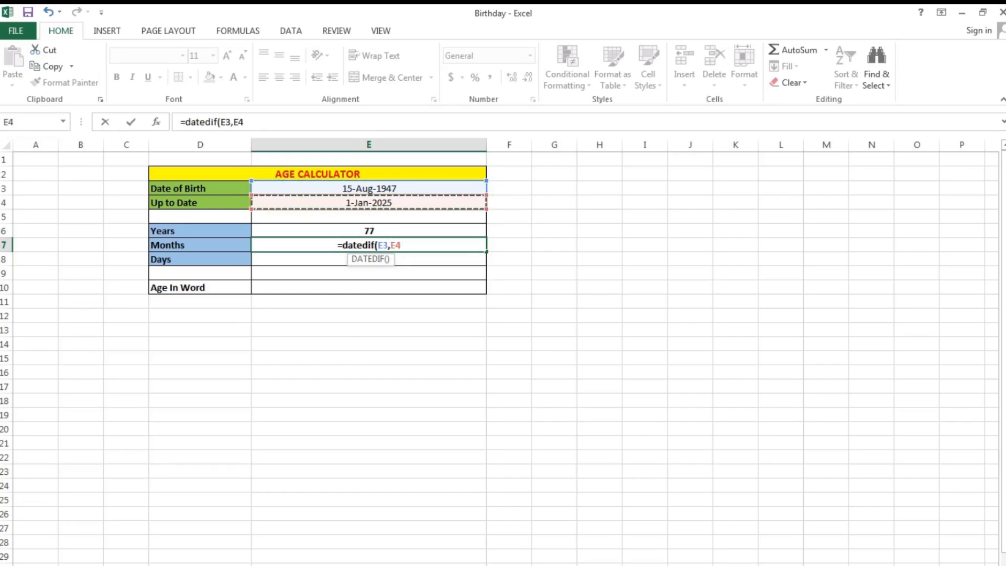
text(,)
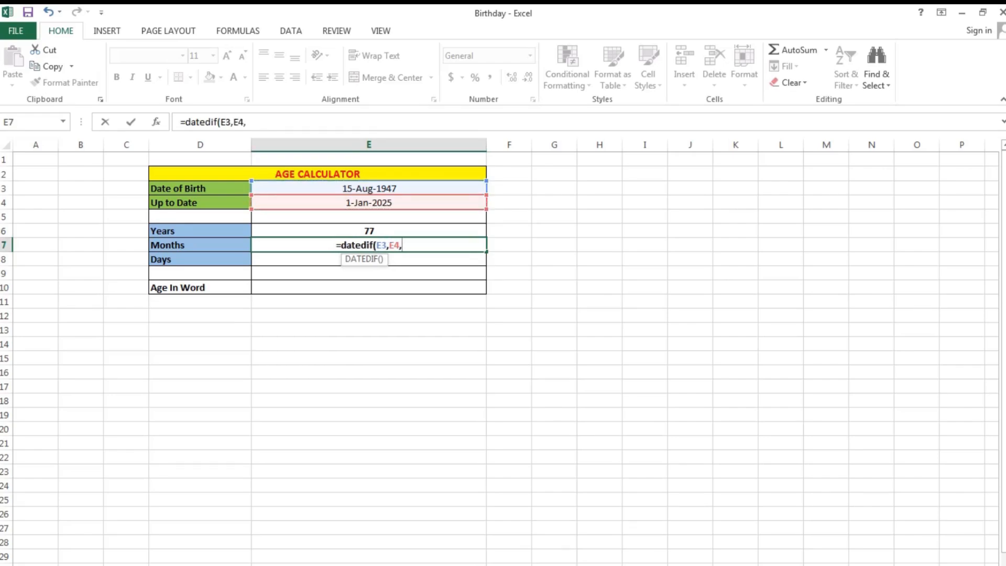
text(")
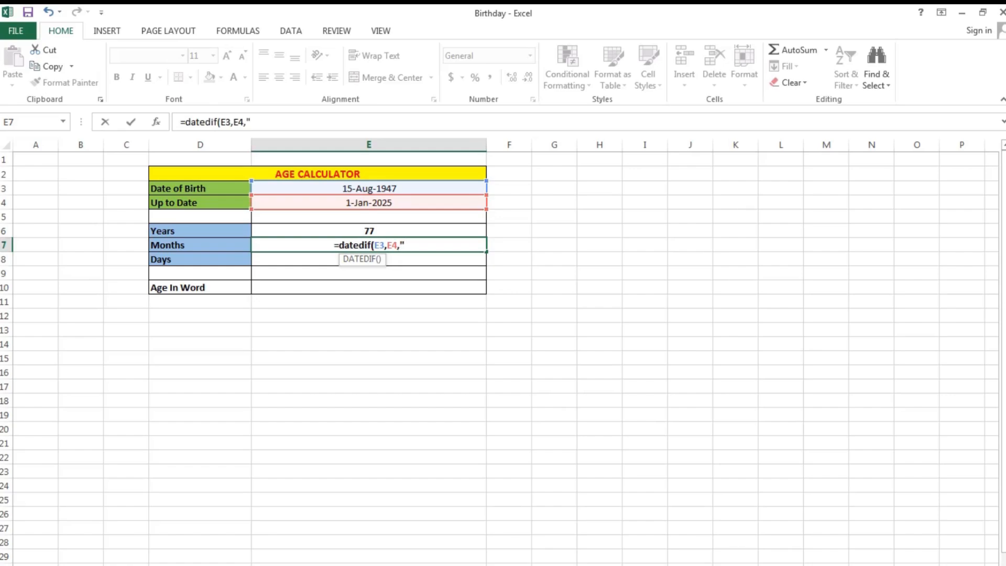
text(y)
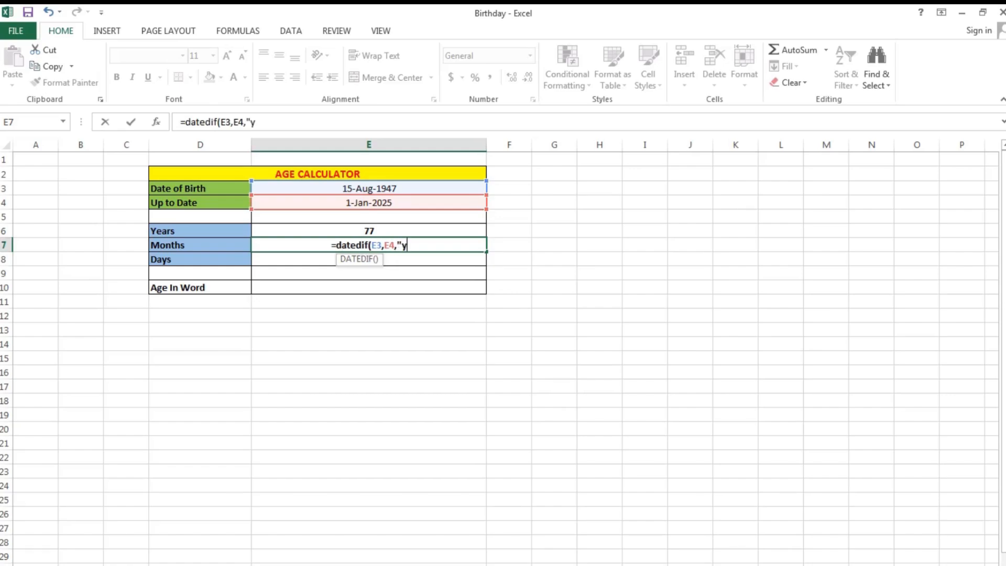
text(n)
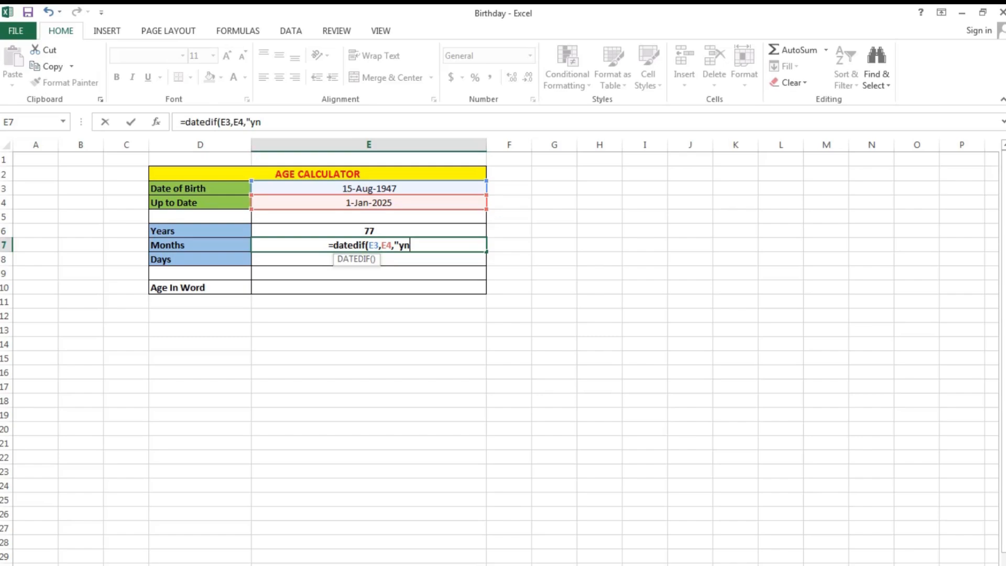
key(BackSpace)
text(m)
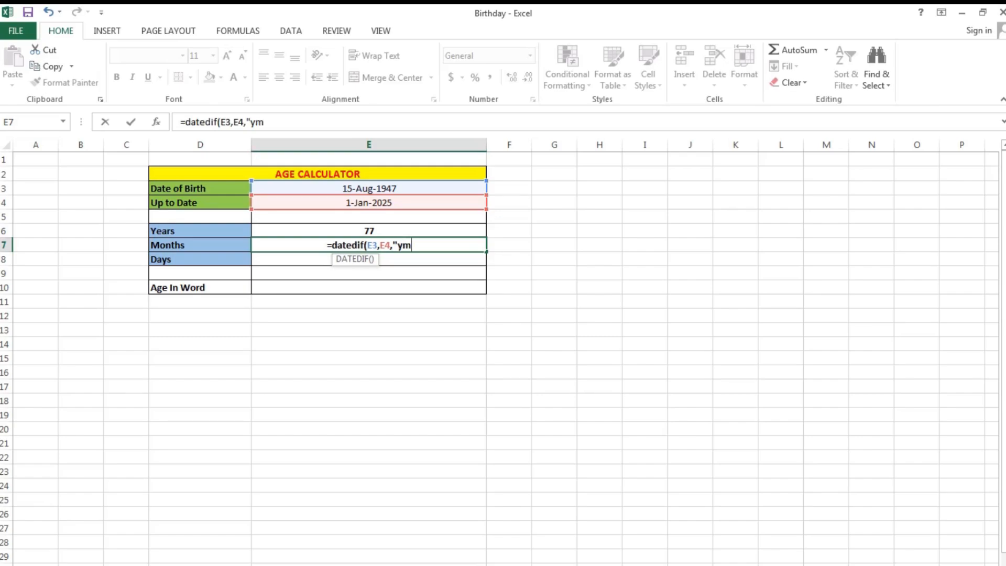
text(")
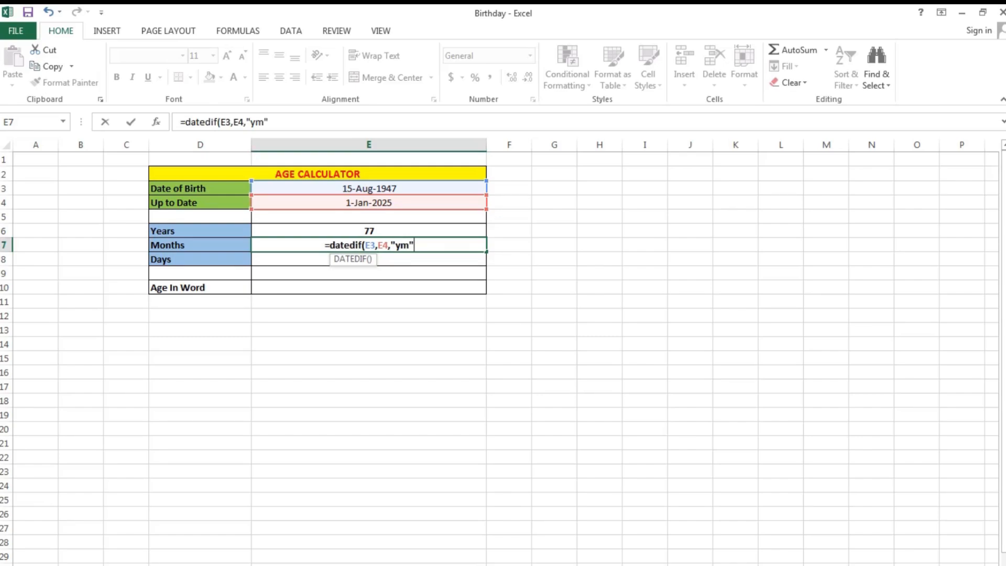
text())
key(Return)
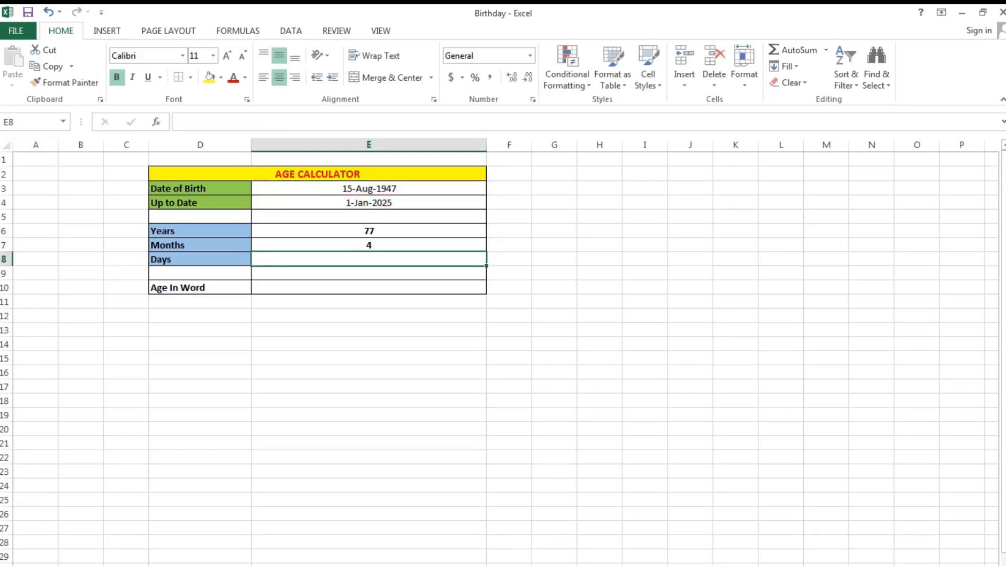
click(369, 245)
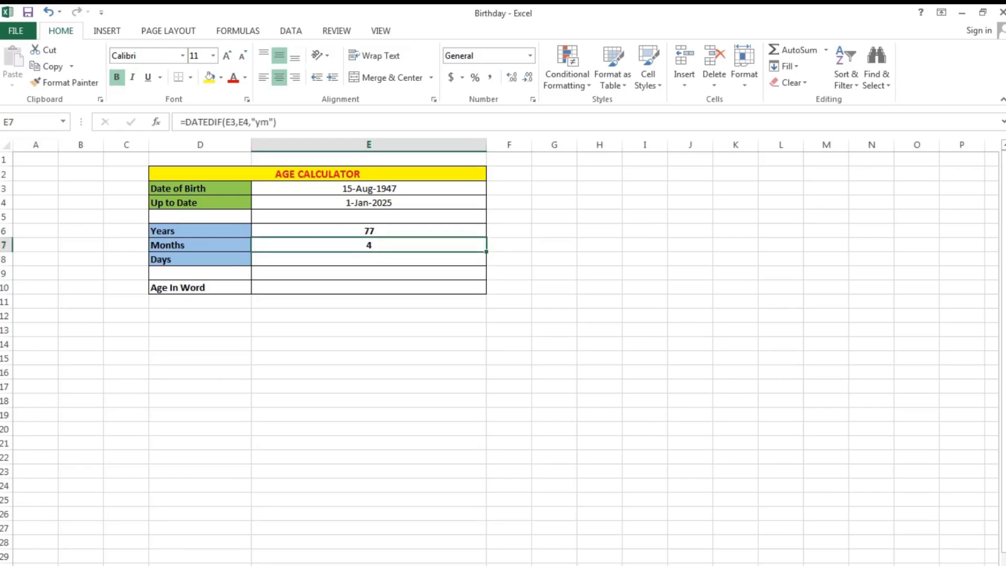
Calculate the remaining days beyond full months in cell E8 with the formula =DATEDIF(E3,E4,"md")
click(369, 259)
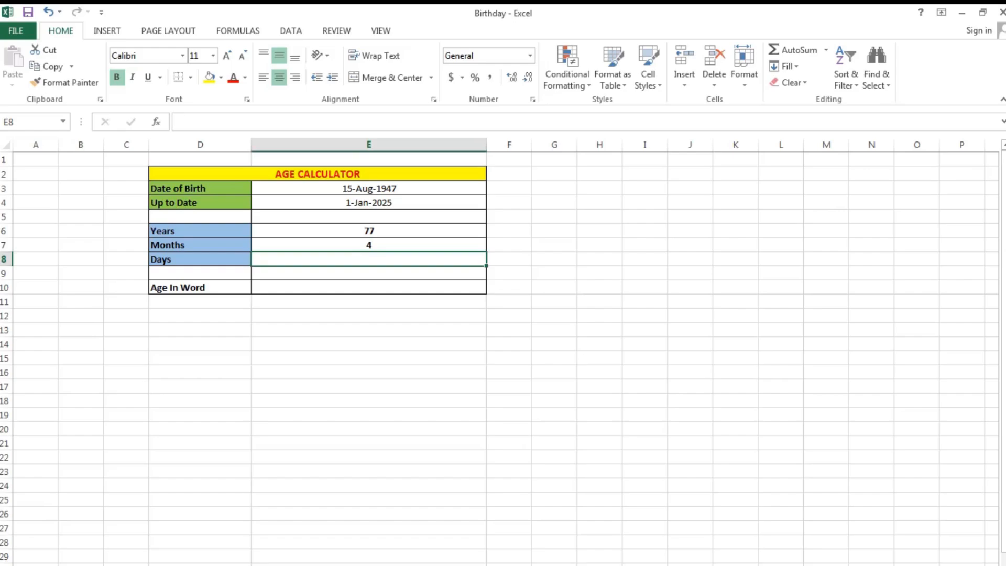
text(=)
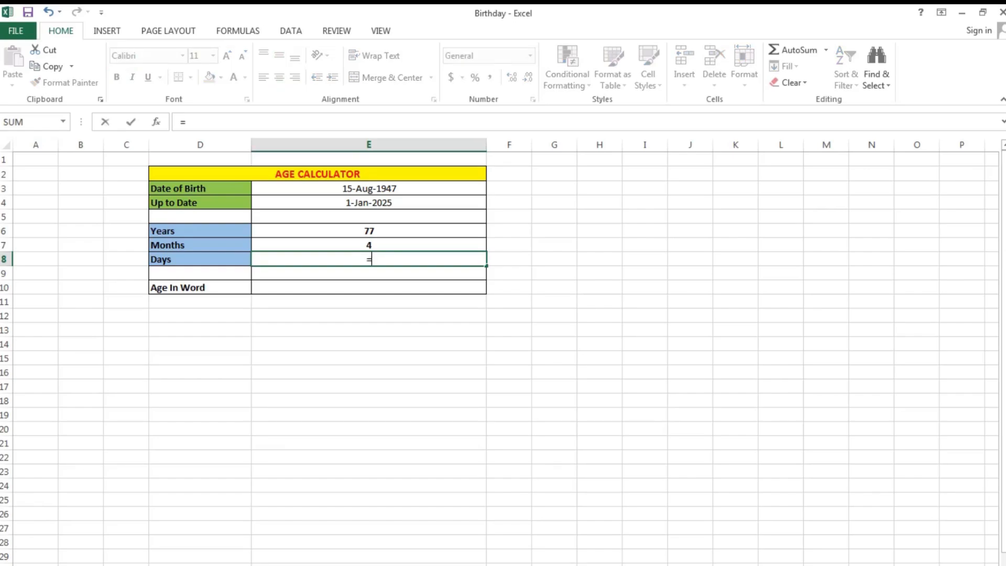
text(datedif()
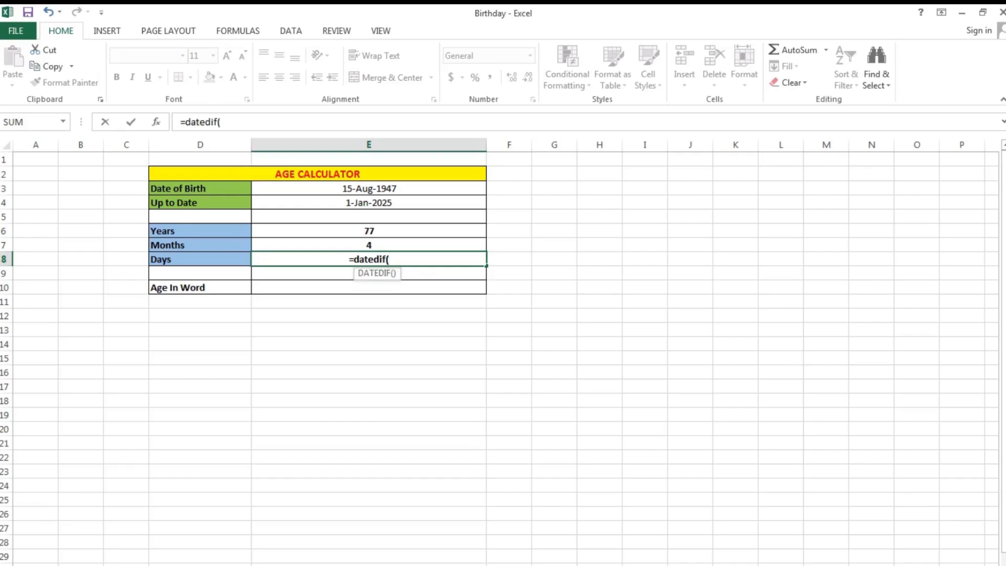
click(370, 191)
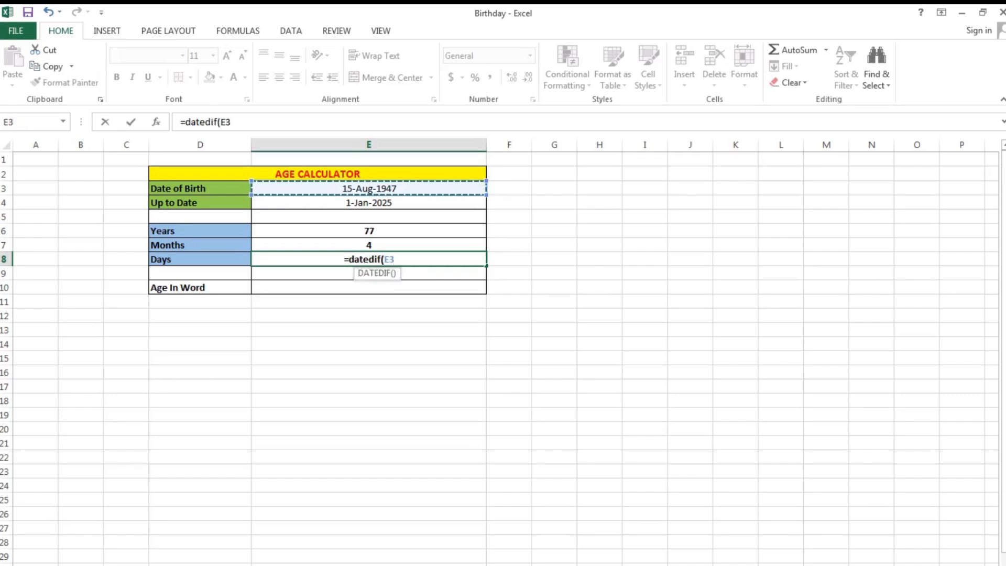
text(,)
click(369, 204)
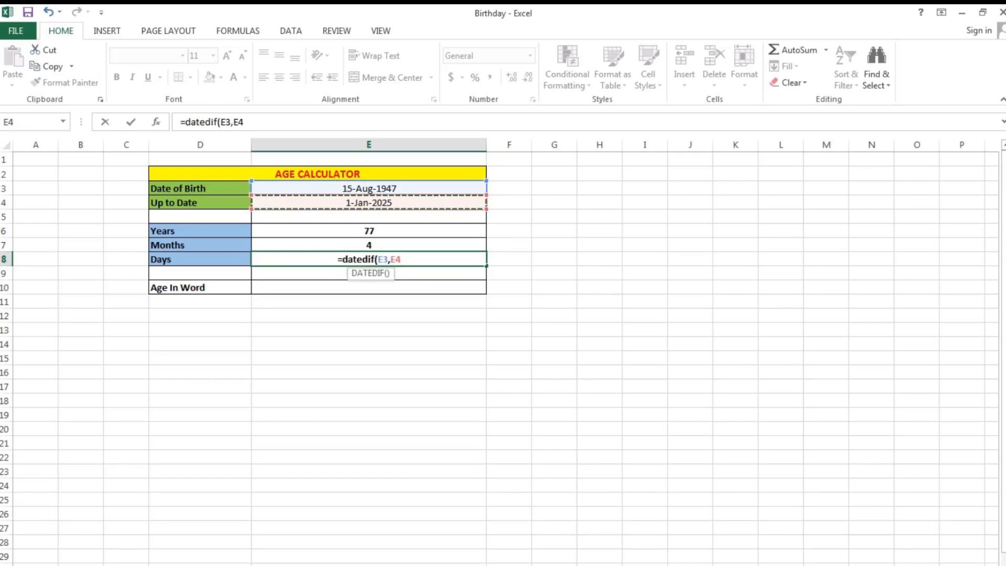
text(,)
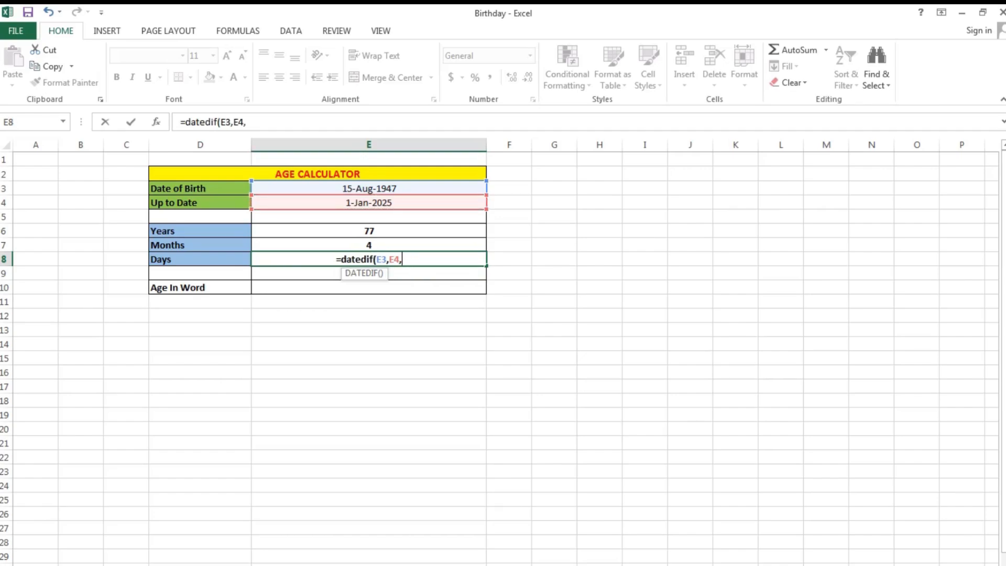
text(")
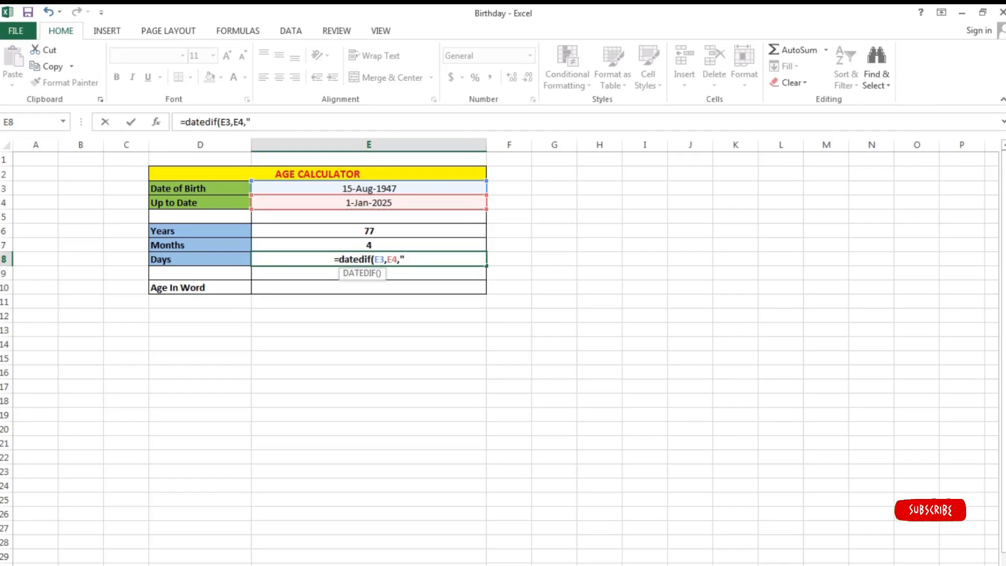
text(m)
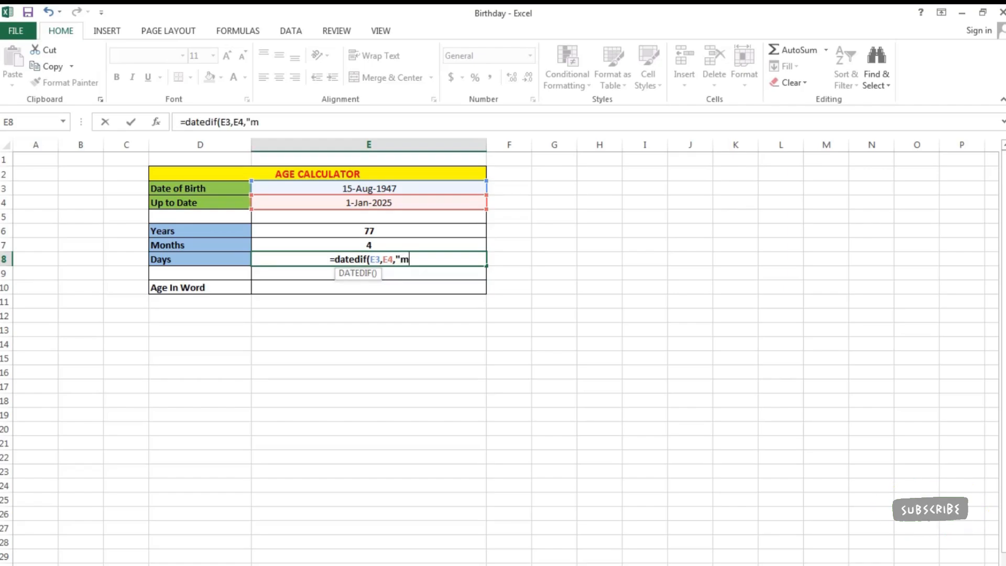
text(d)
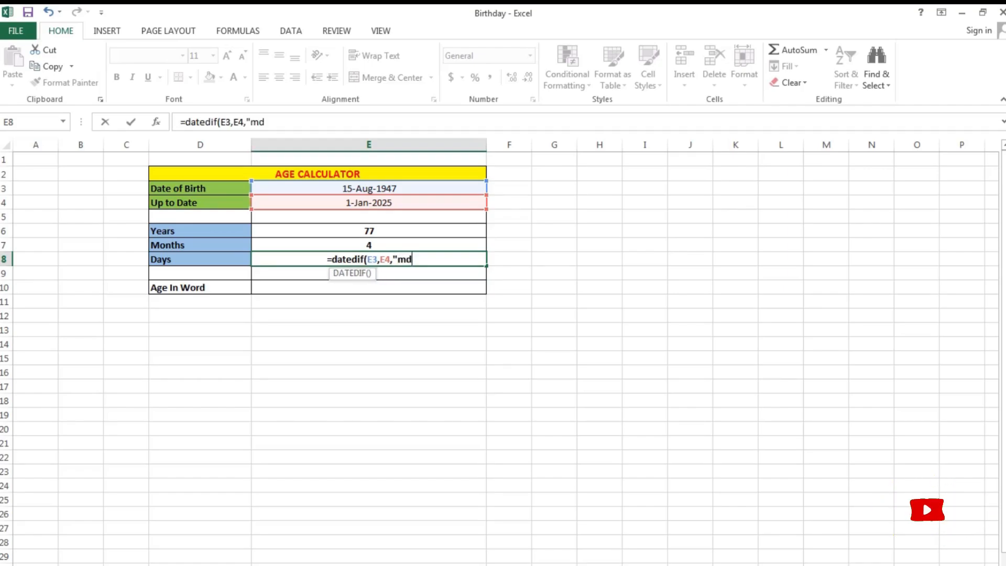
text("))
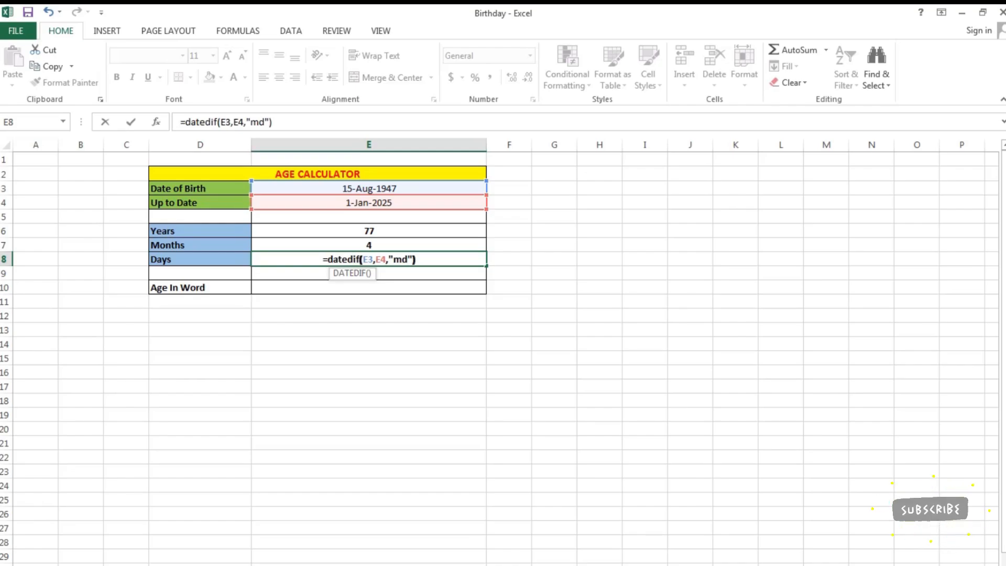
key(Return)
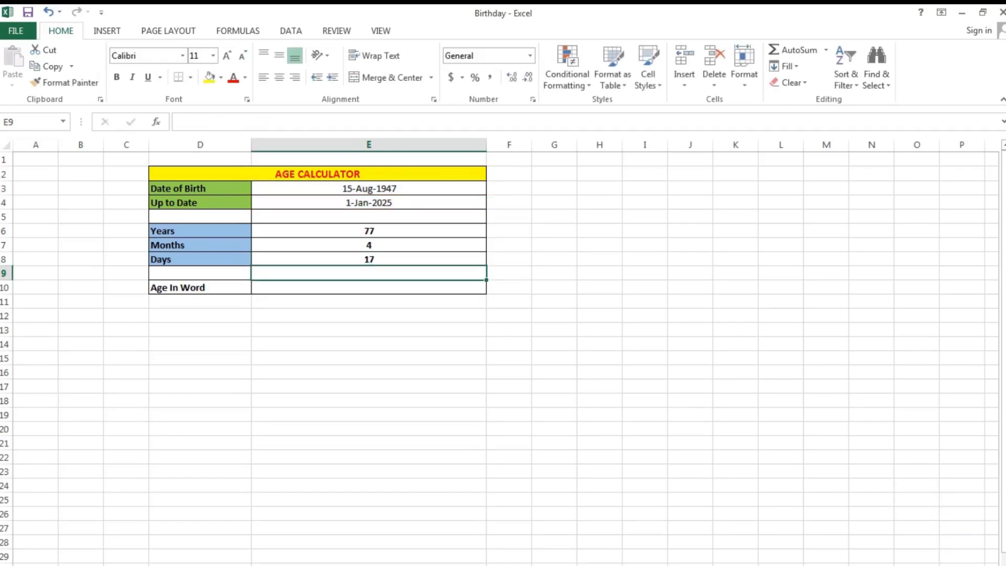
click(368, 259)
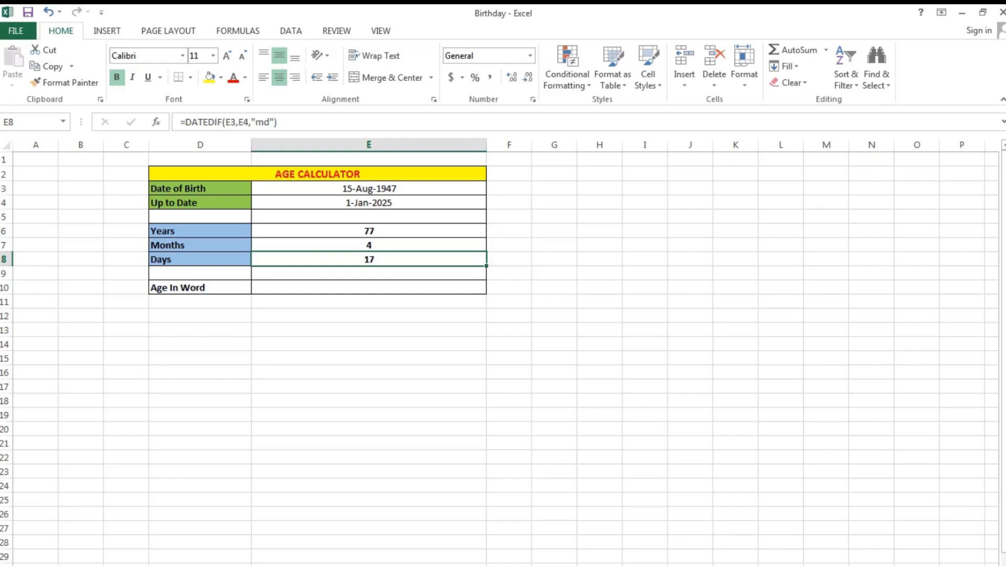
Combine the years, months and days into one text in cell E10 with the formula =E6&" Years "&E7&" months "&E8&" days "
click(369, 287)
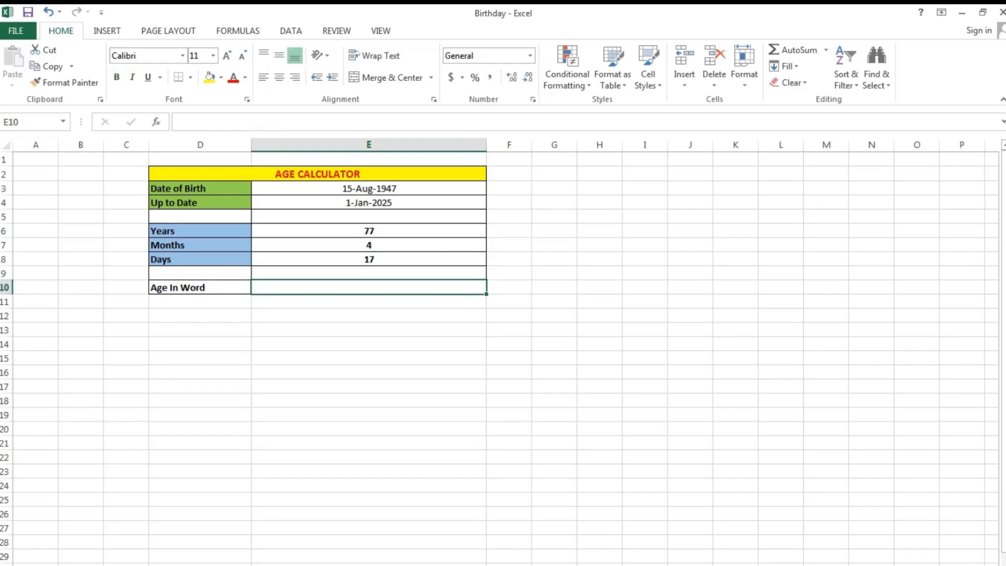
text(=)
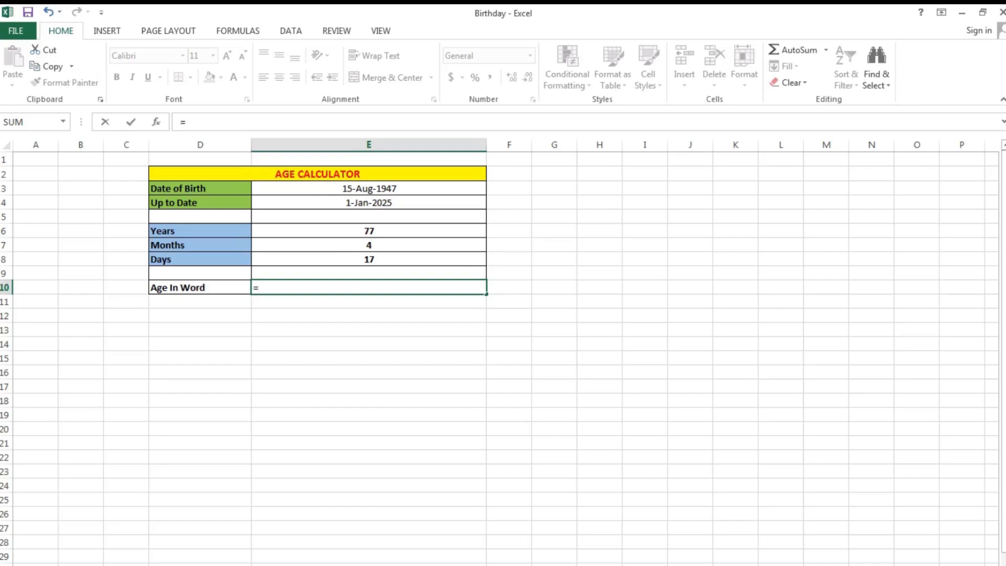
click(369, 231)
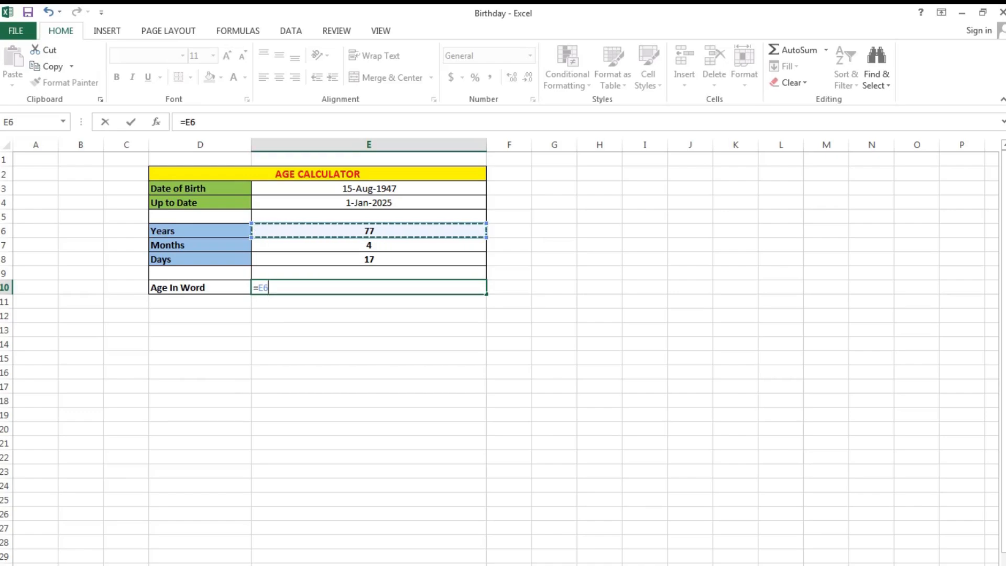
text(&)
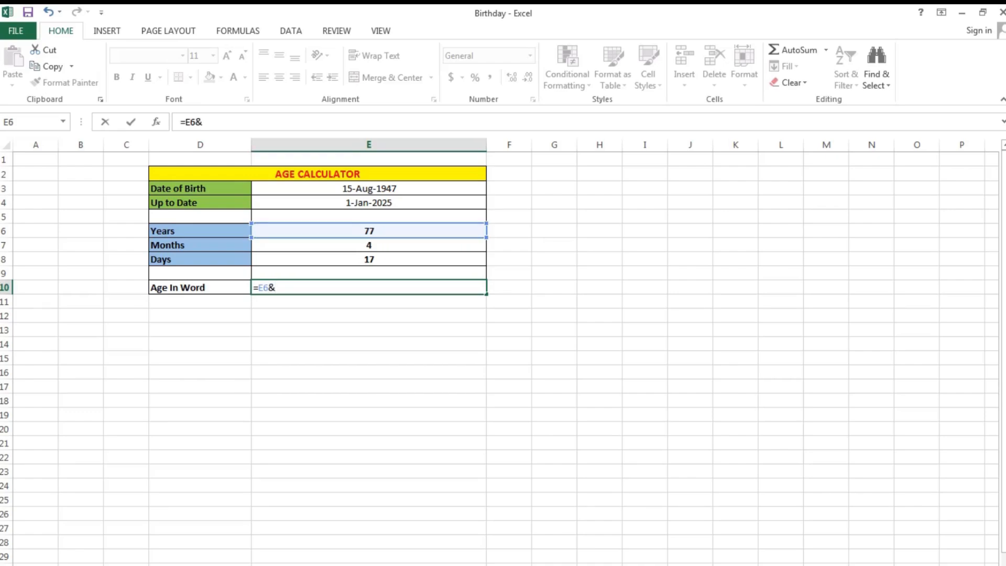
text(" Years)
text("&)
click(368, 245)
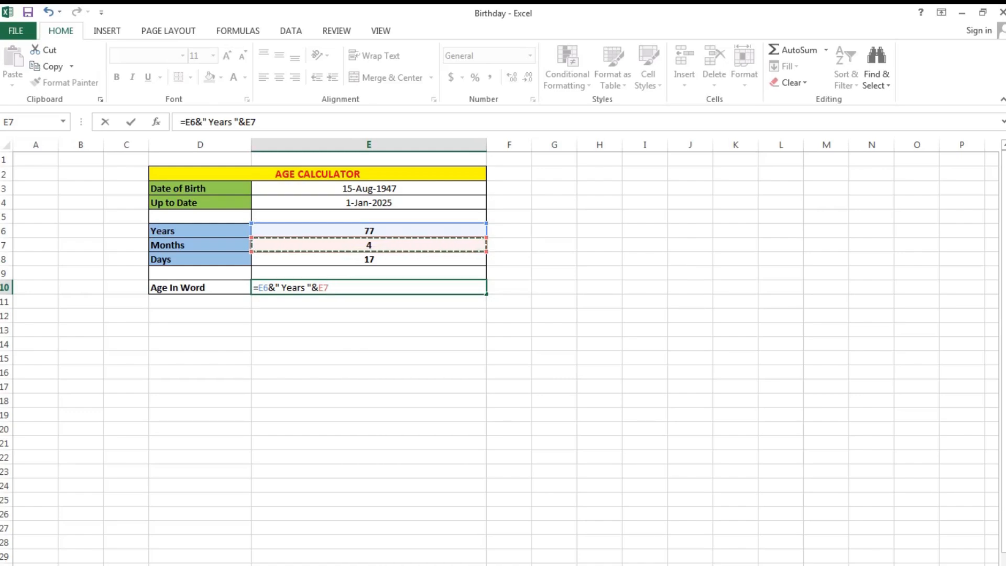
text(&)
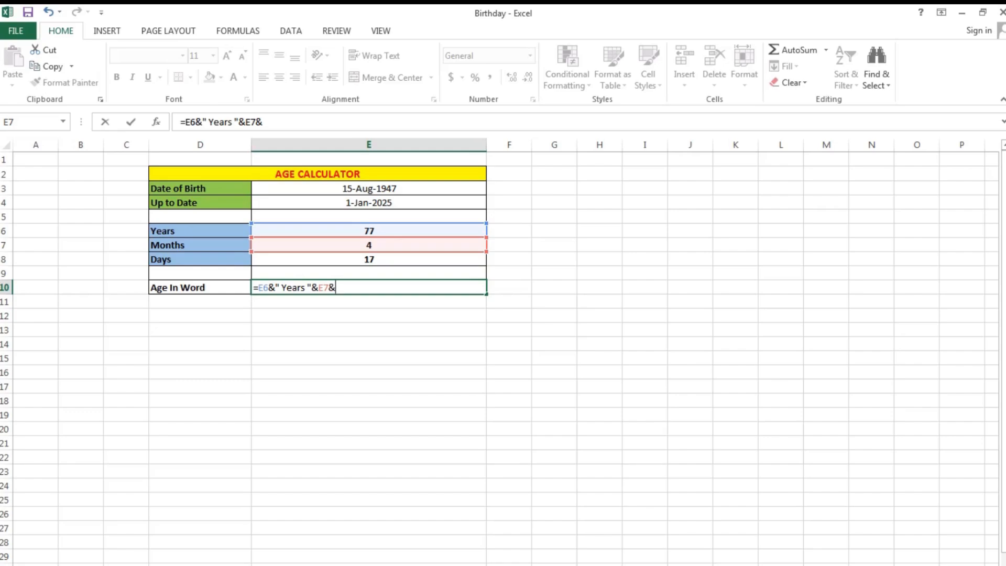
text(" months ")
text(&)
click(369, 260)
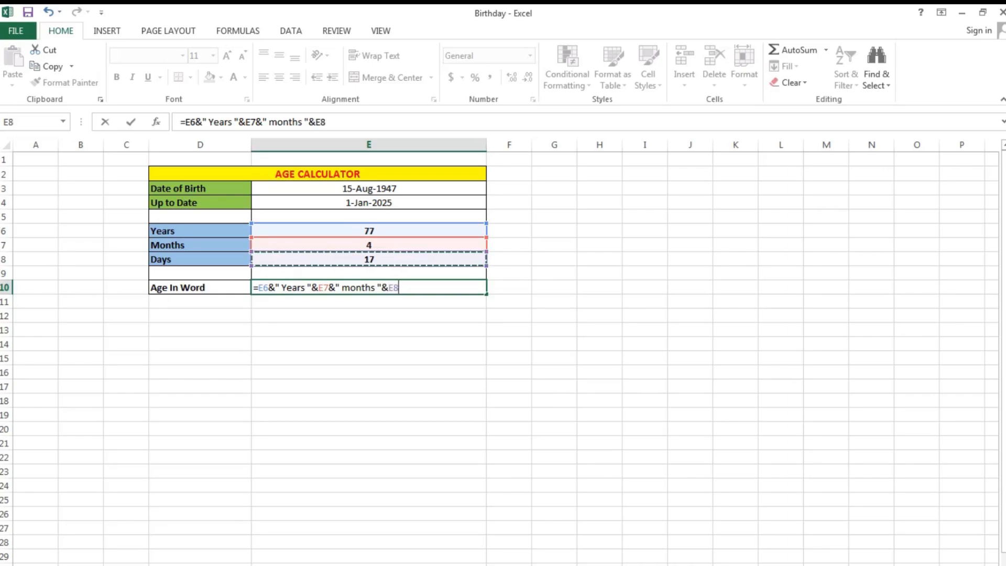
text(&)
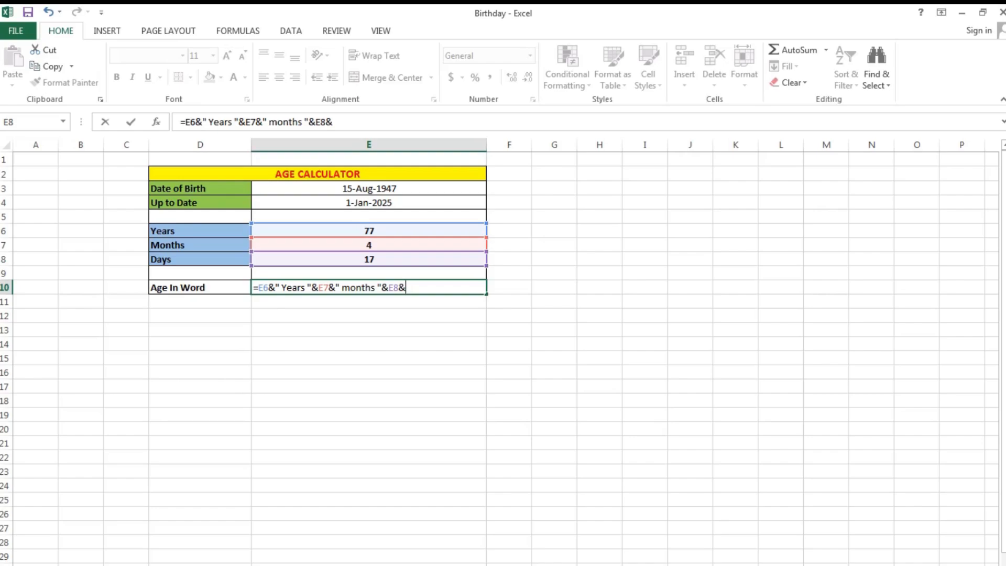
text(" days ")
key(Return)
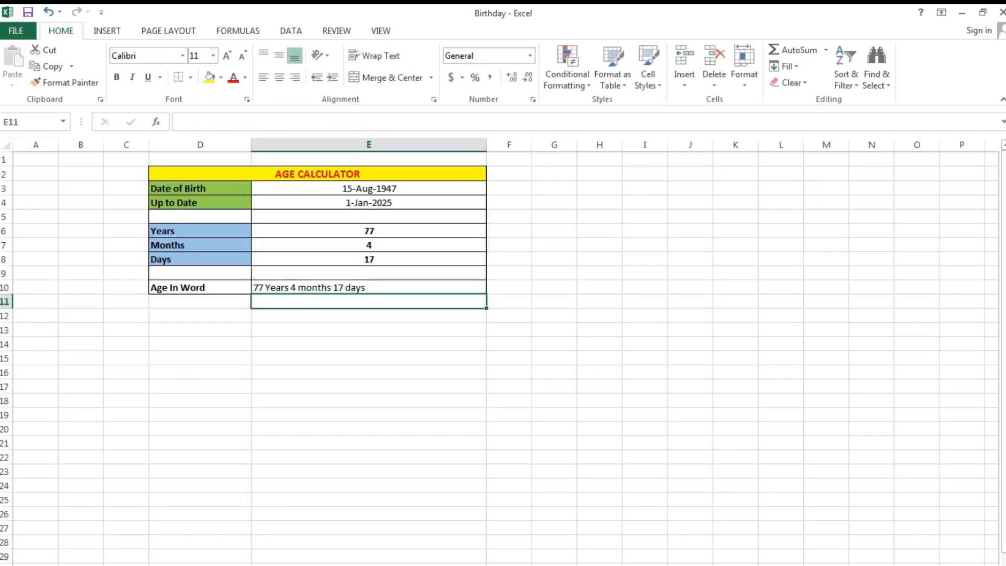
click(368, 287)
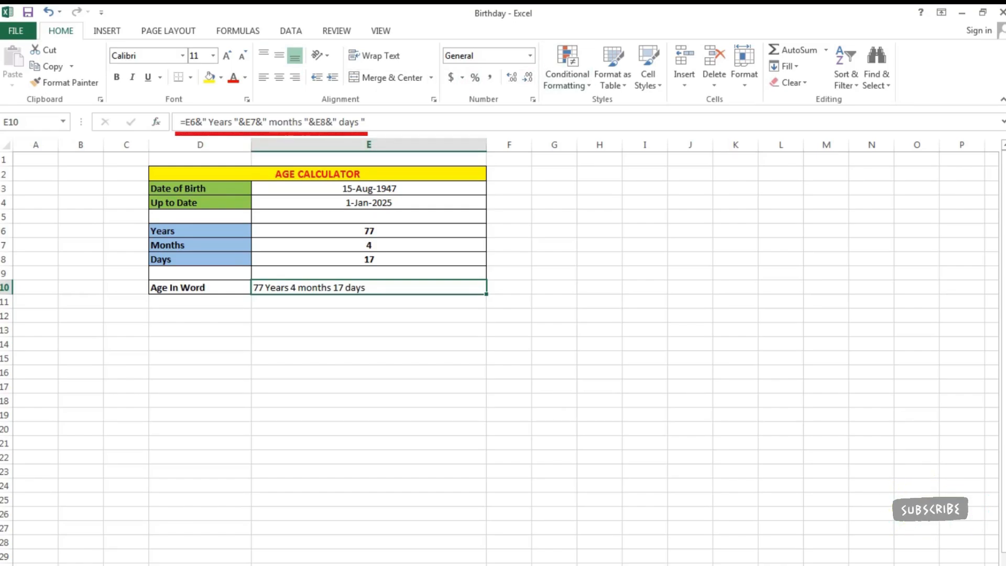
click(509, 259)
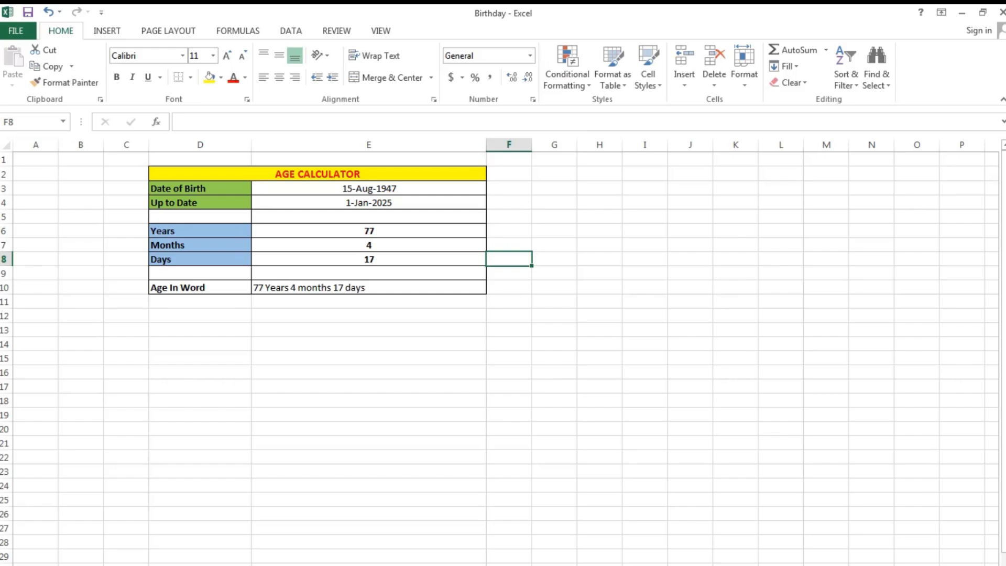
Test the calculator by replacing the year of the date of birth in cell E3 with a more recent one, keeping its day and month
click(368, 188)
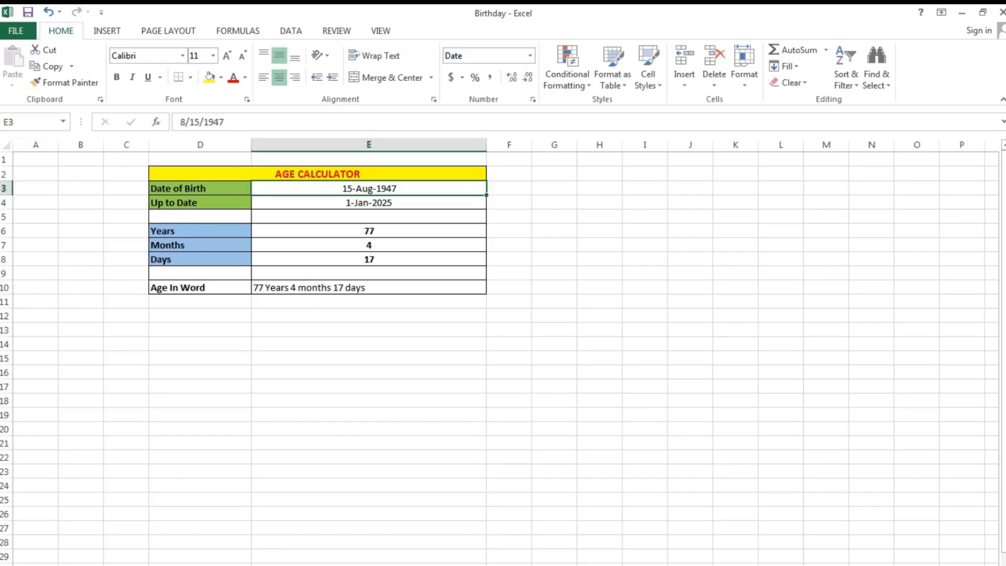
click(227, 122)
key(BackSpace)
key(BackSpace)
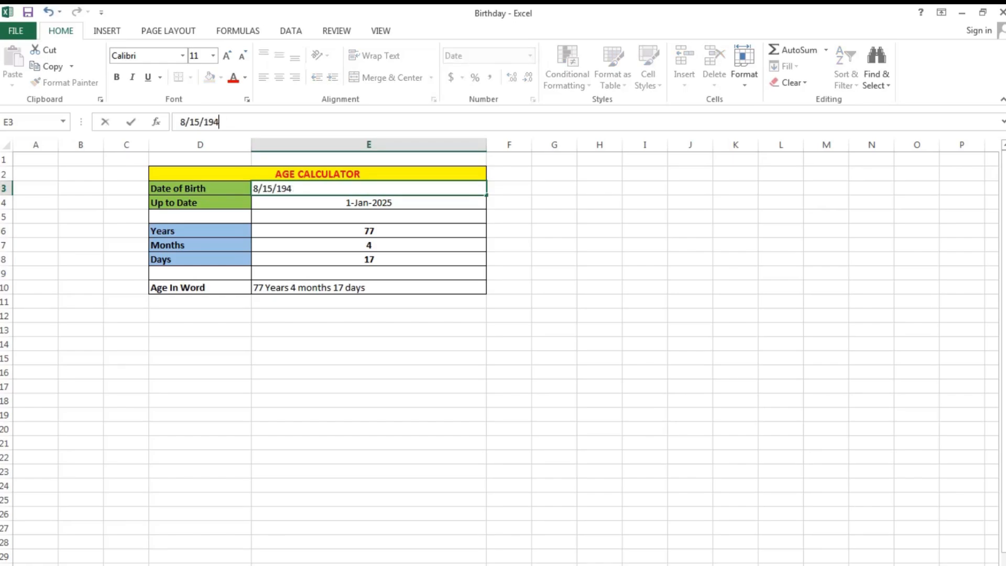
text(80)
key(Return)
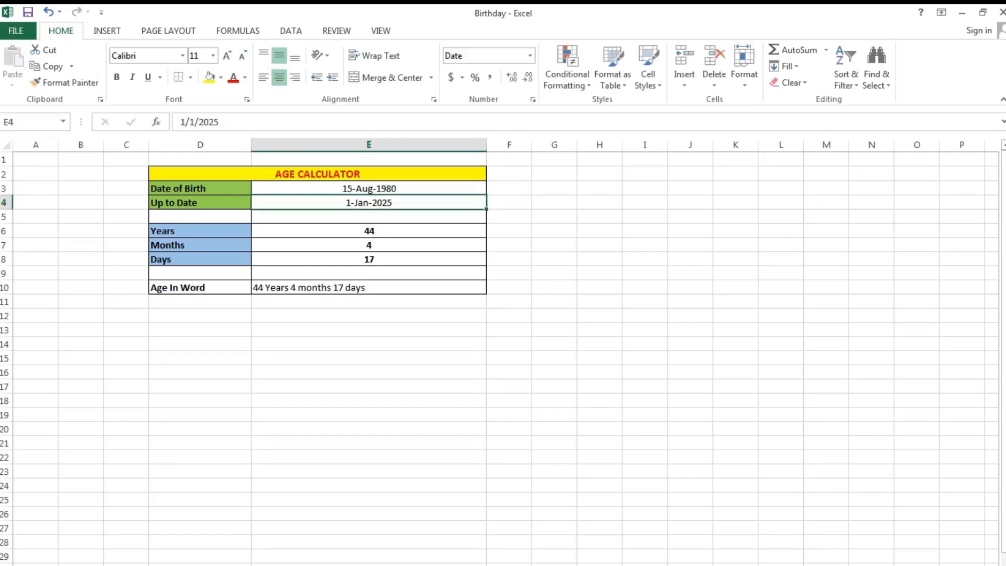
Replace only the month of the date of birth in cell E3 with an earlier month to test the calculator
click(369, 188)
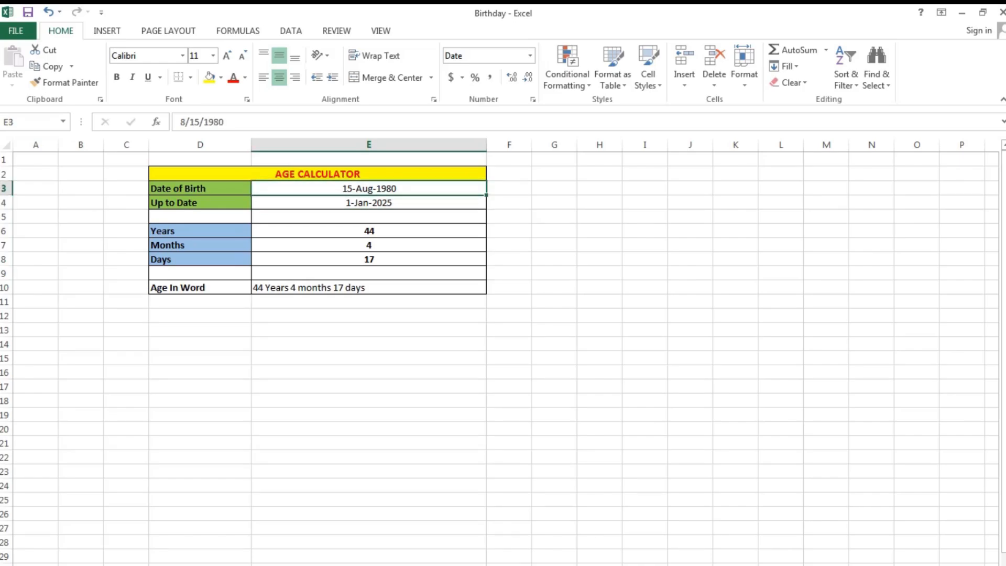
click(186, 122)
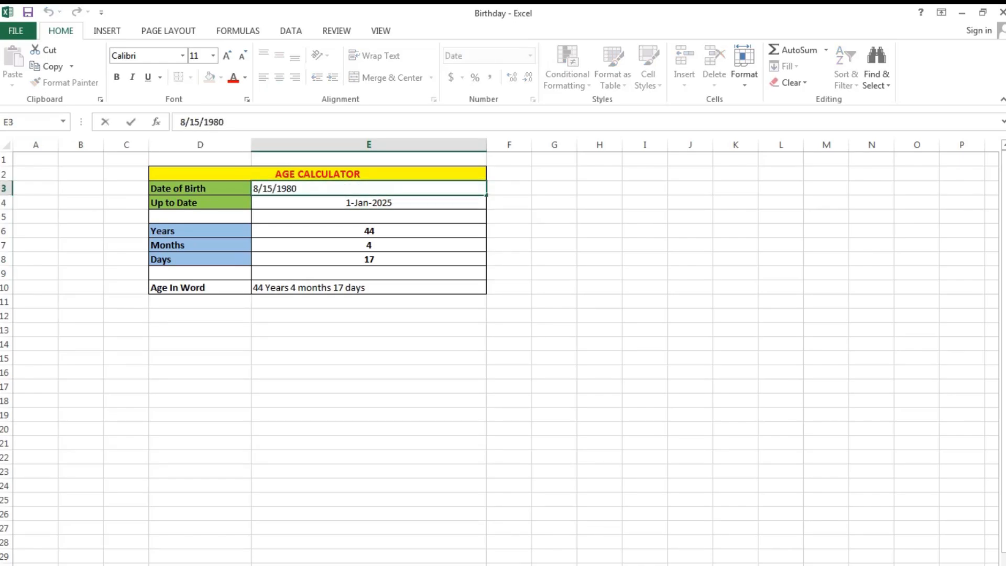
key(BackSpace)
text(2)
key(Return)
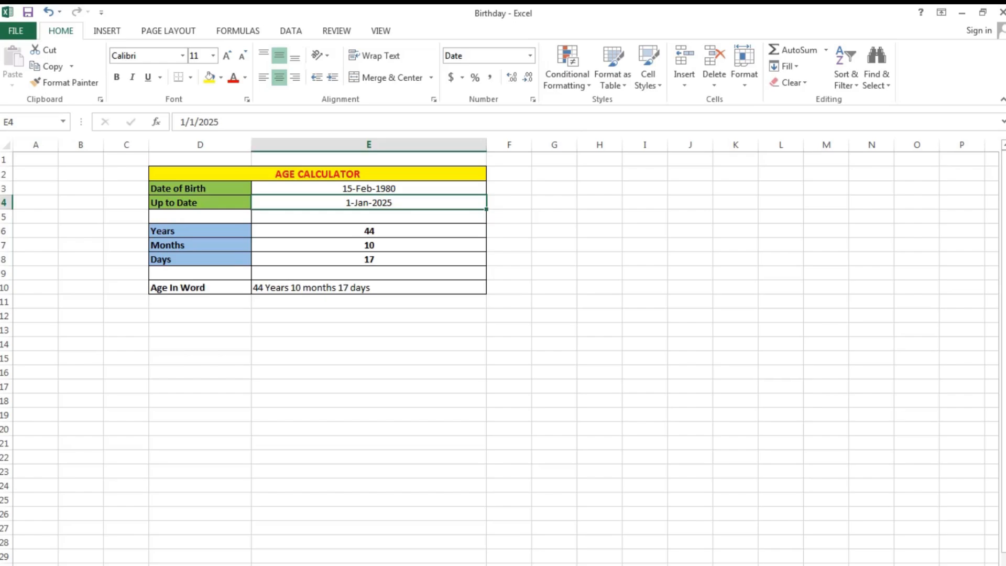
click(368, 330)
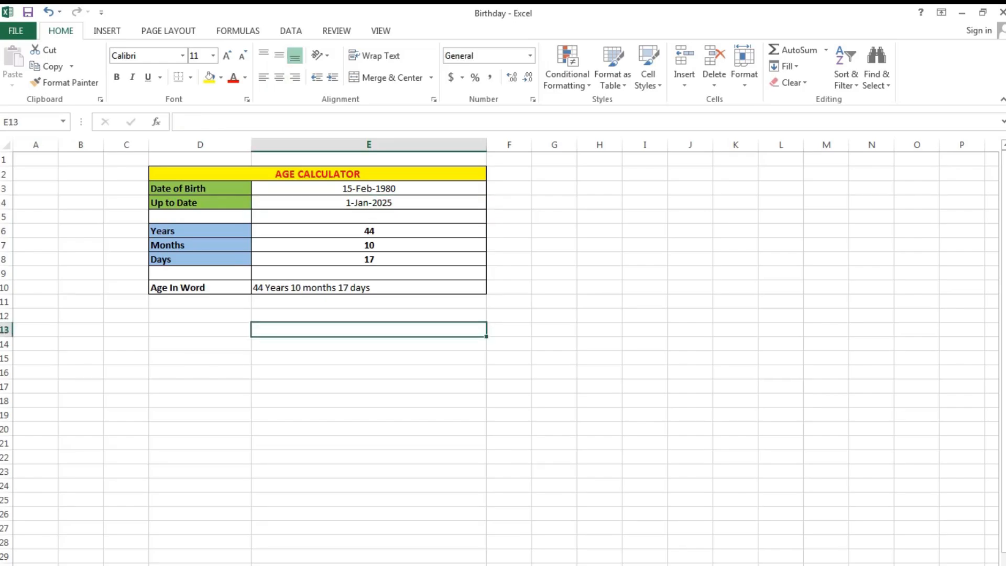